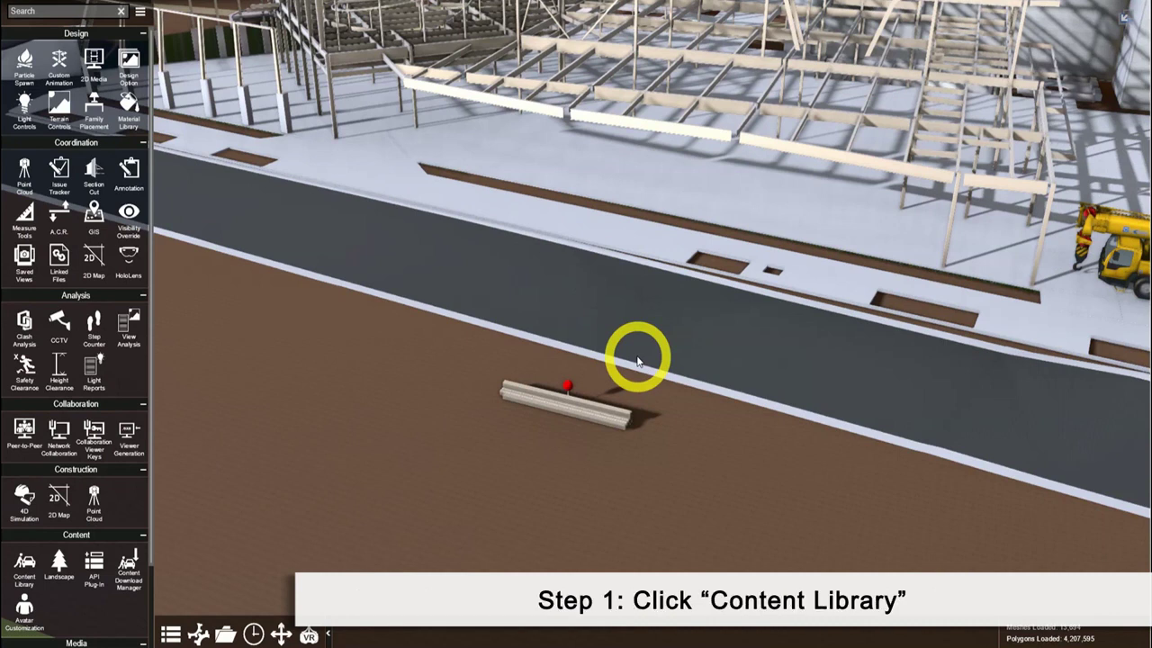
Place a Lifting Truck from the Content Library on the road, rotated to face along it
{"action": "left_click", "coordinate": [28, 567]}
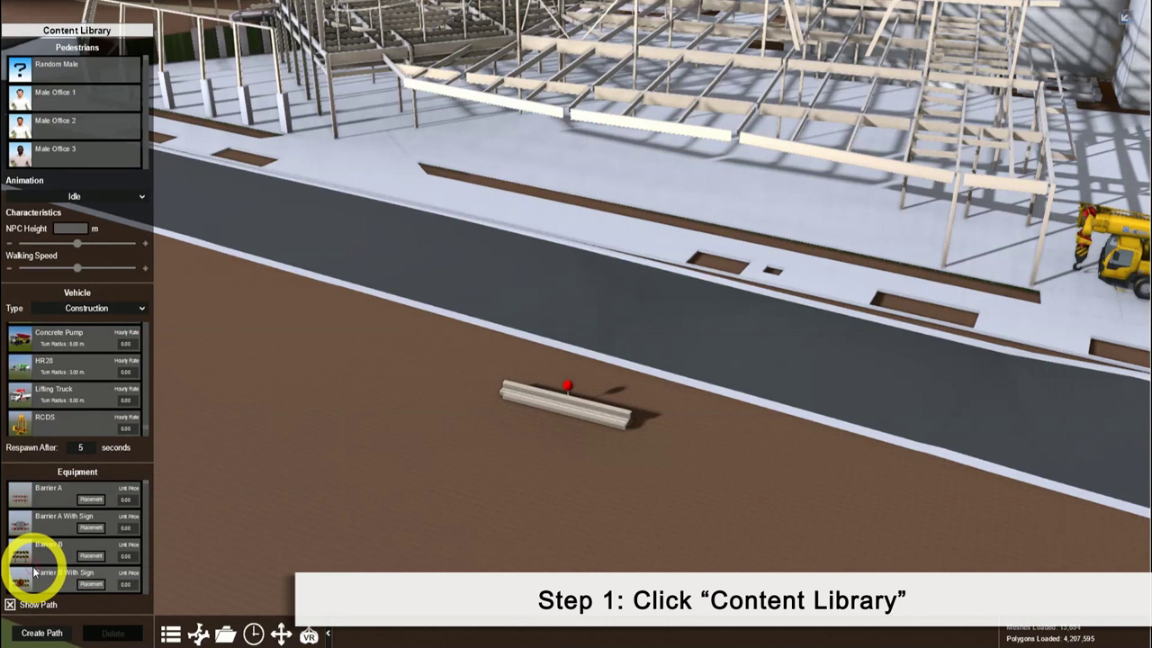
{"action": "left_click", "coordinate": [84, 397]}
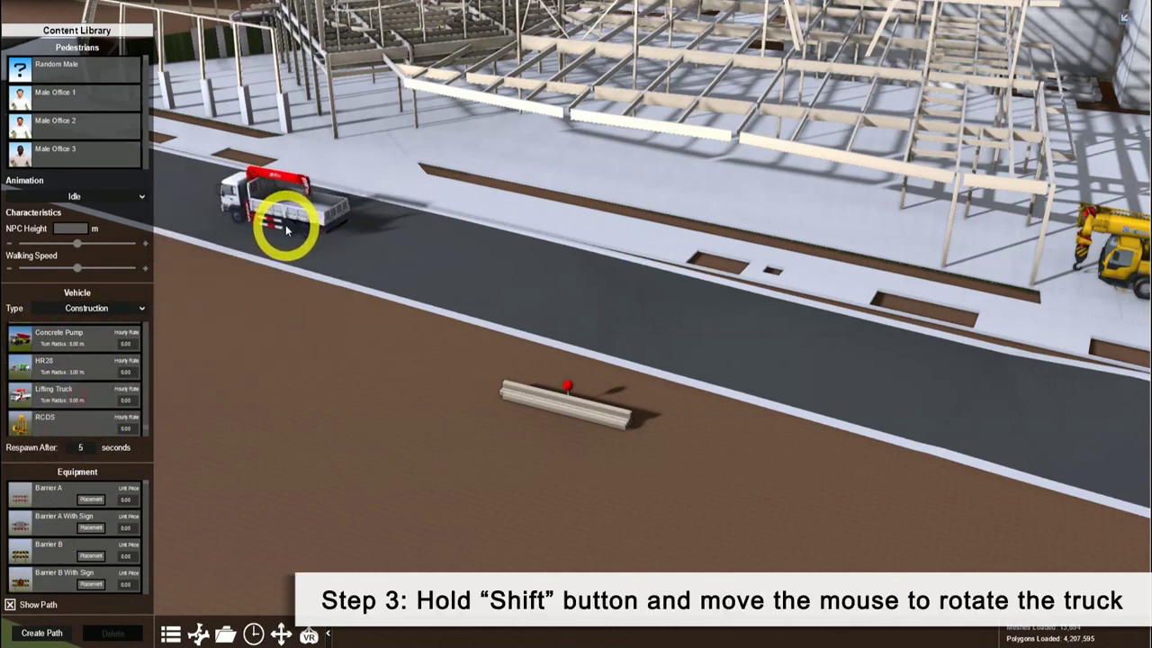
{"action": "key", "text": "shift"}
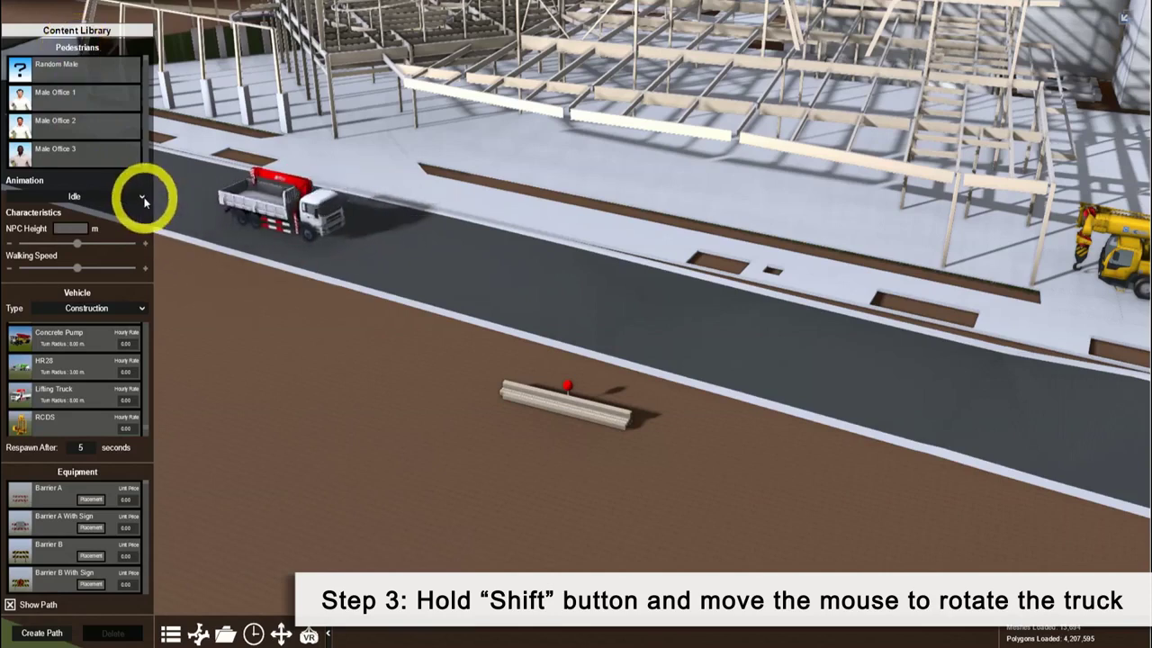
{"action": "left_click", "coordinate": [144, 200]}
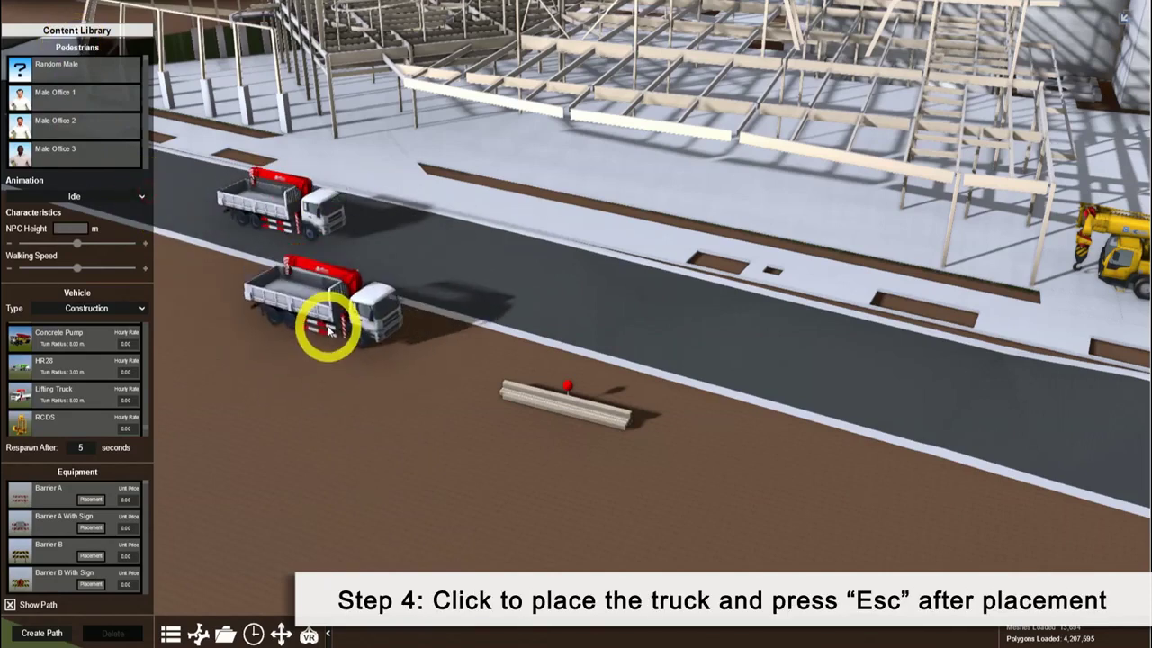
{"action": "key", "text": "Escape"}
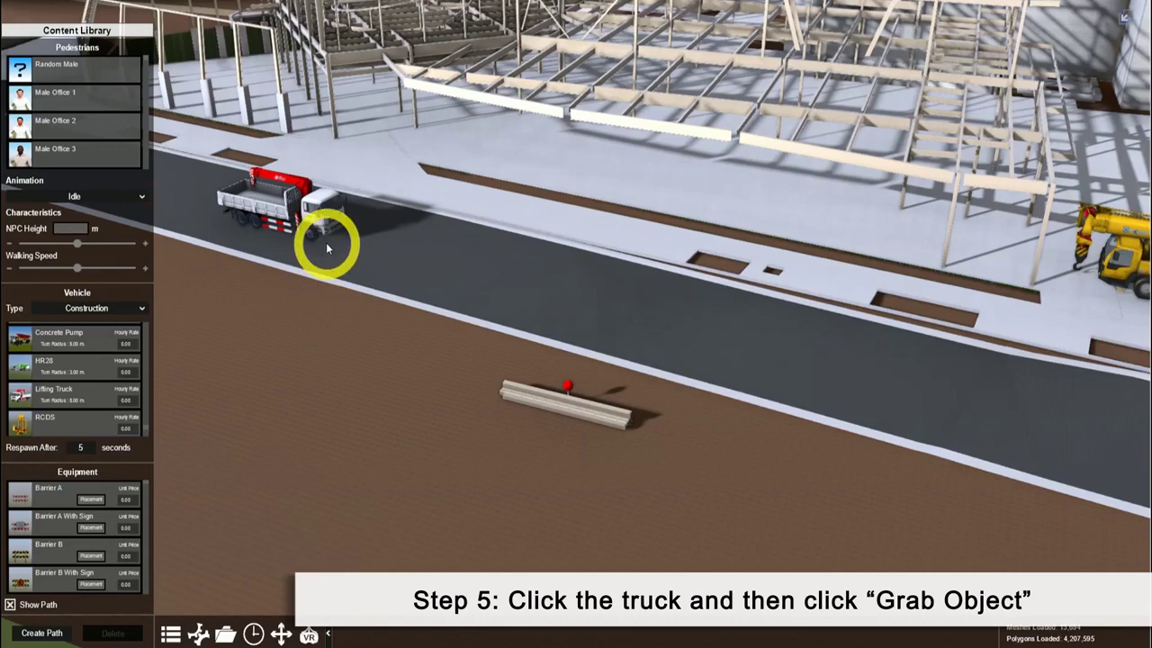
Have the truck grab the stack of timber columns beside the pin
{"action": "left_click", "coordinate": [325, 231]}
{"action": "left_click", "coordinate": [992, 437]}
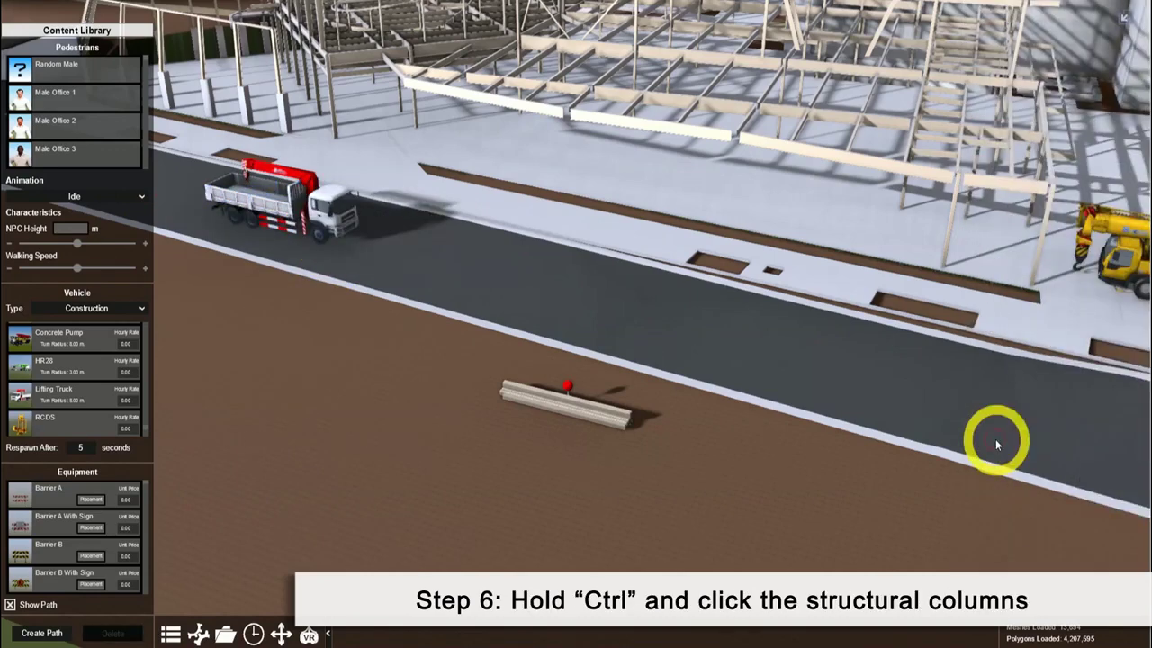
{"action": "scroll", "coordinate": [677, 407], "scroll_direction": "up", "scroll_amount": 2}
{"action": "scroll", "coordinate": [643, 424], "scroll_direction": "up", "scroll_amount": 4}
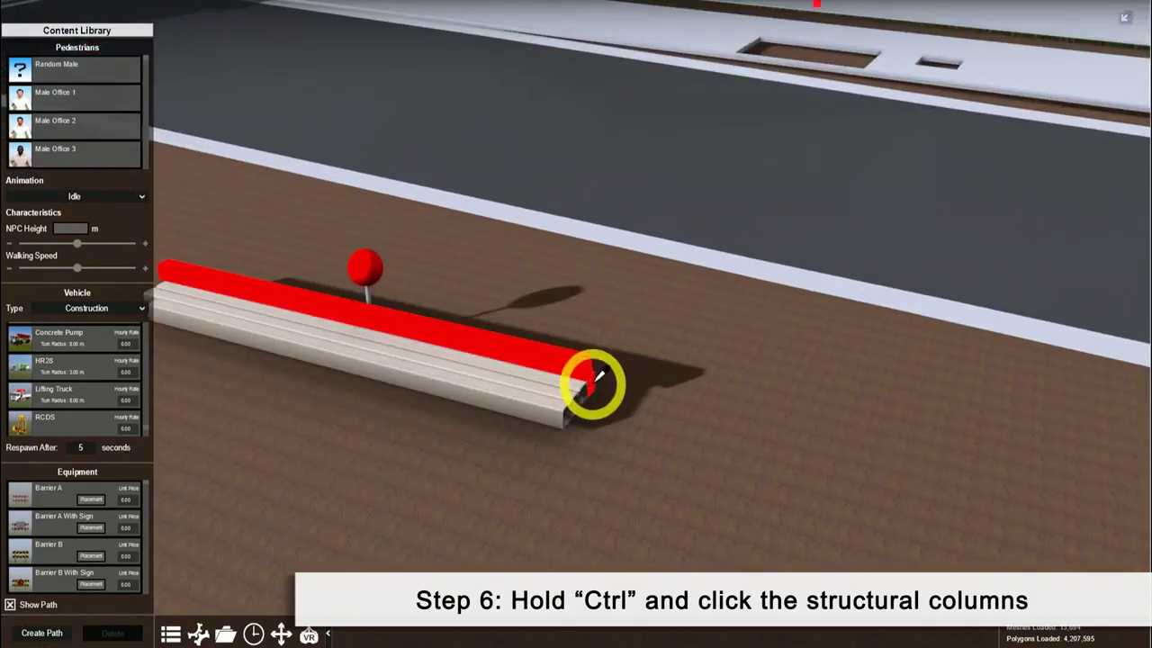
{"action": "left_click", "coordinate": [570, 393], "text": "ctrl"}
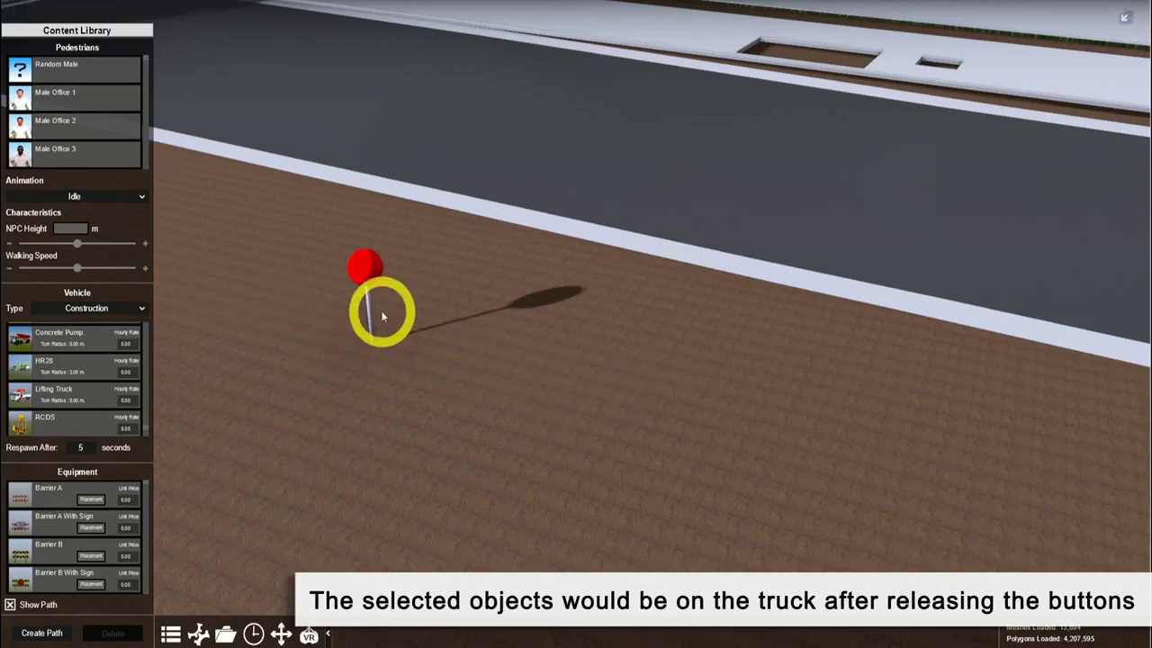
{"action": "scroll", "coordinate": [382, 315], "scroll_direction": "down", "scroll_amount": 3}
{"action": "scroll", "coordinate": [534, 382], "scroll_direction": "down", "scroll_amount": 5}
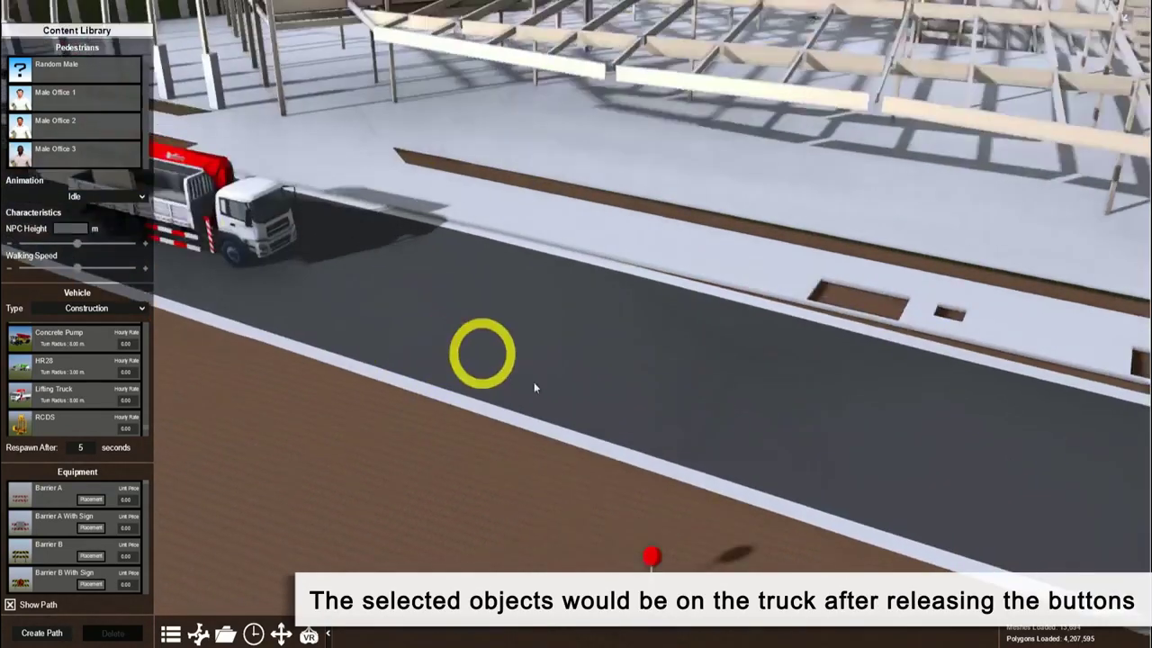
{"action": "scroll", "coordinate": [703, 472], "scroll_direction": "down", "scroll_amount": 2}
{"action": "scroll", "coordinate": [437, 368], "scroll_direction": "up", "scroll_amount": 1}
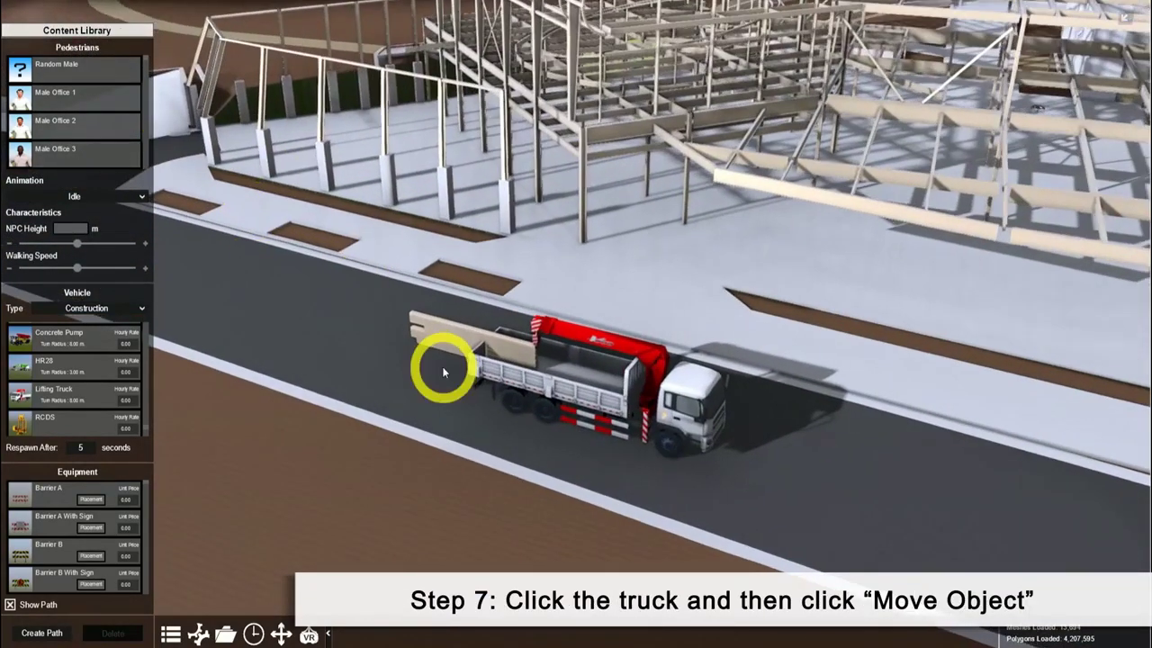
{"action": "scroll", "coordinate": [442, 366], "scroll_direction": "up", "scroll_amount": 3}
{"action": "scroll", "coordinate": [442, 367], "scroll_direction": "up", "scroll_amount": 2}
Reposition the four carried timber columns down into the truck bed
{"action": "left_click", "coordinate": [677, 392]}
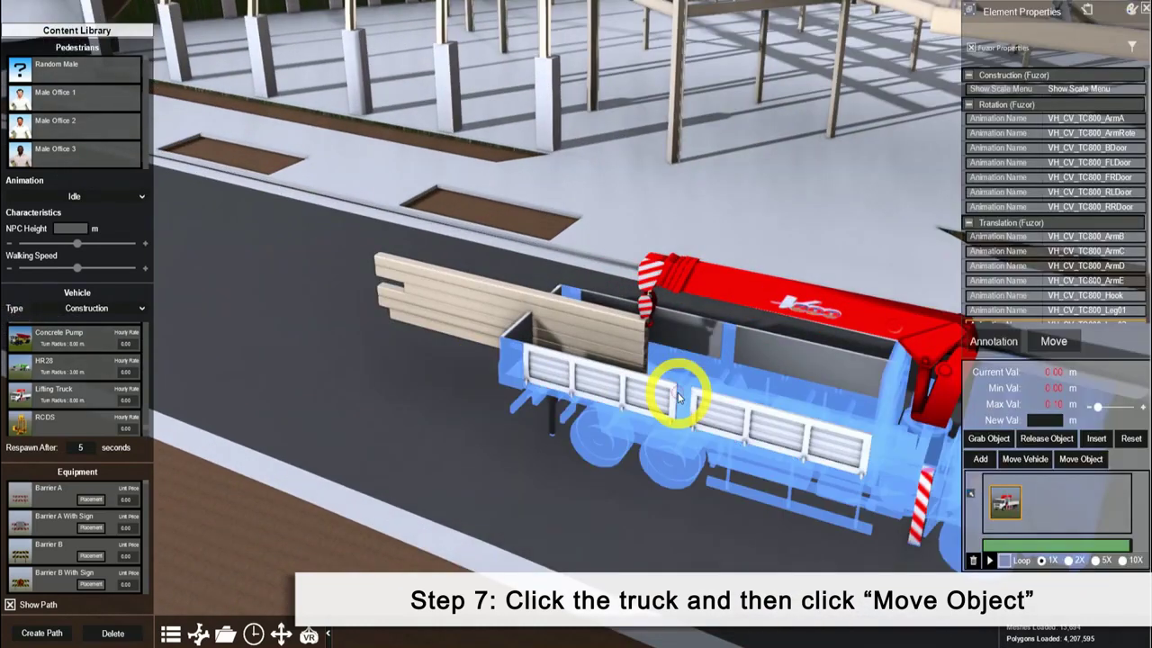
{"action": "left_click", "coordinate": [1078, 460]}
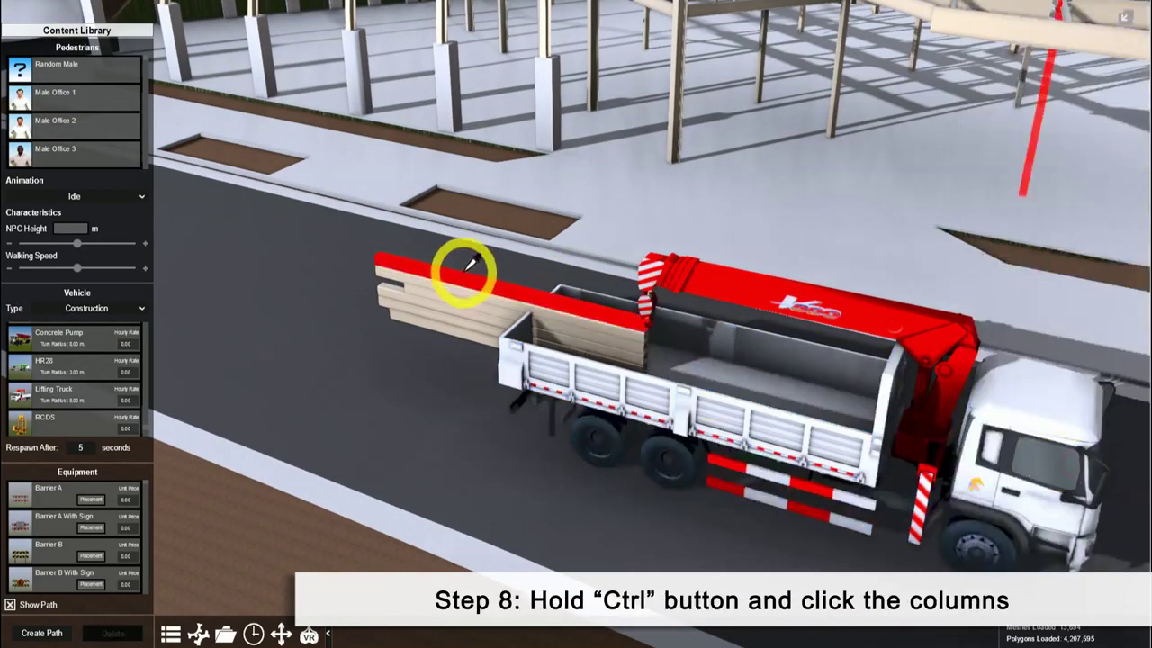
{"action": "left_click", "coordinate": [455, 279], "text": "ctrl"}
{"action": "left_click", "coordinate": [445, 295], "text": "ctrl"}
{"action": "left_click", "coordinate": [442, 311], "text": "ctrl"}
{"action": "left_click", "coordinate": [447, 319], "text": "ctrl"}
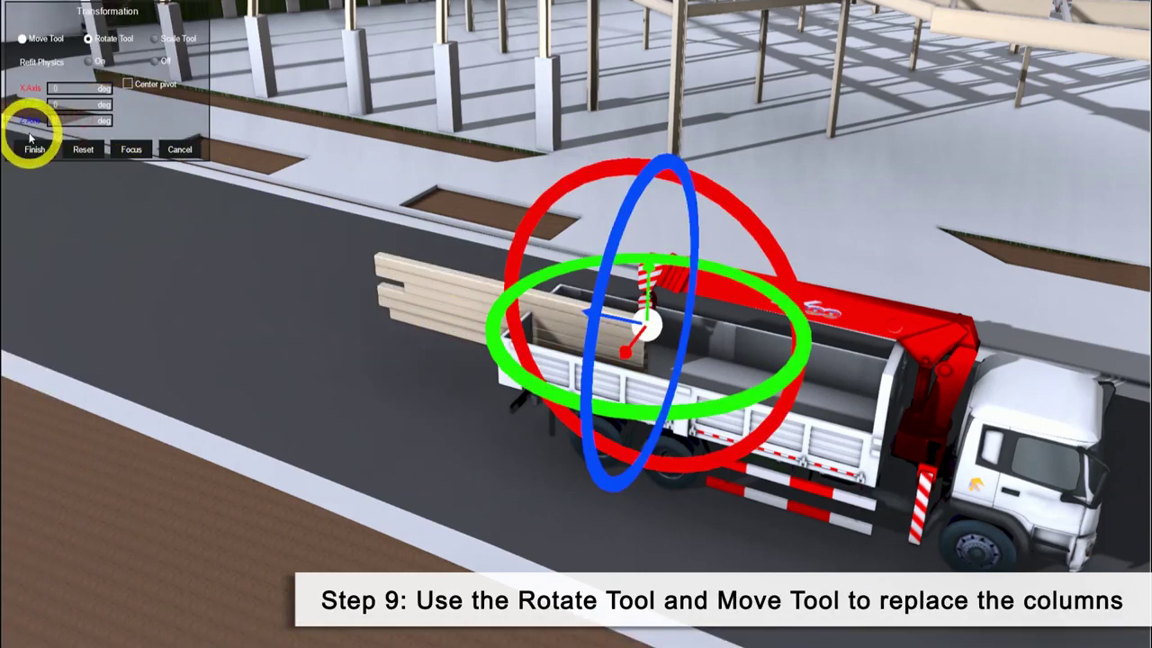
{"action": "left_click", "coordinate": [22, 39]}
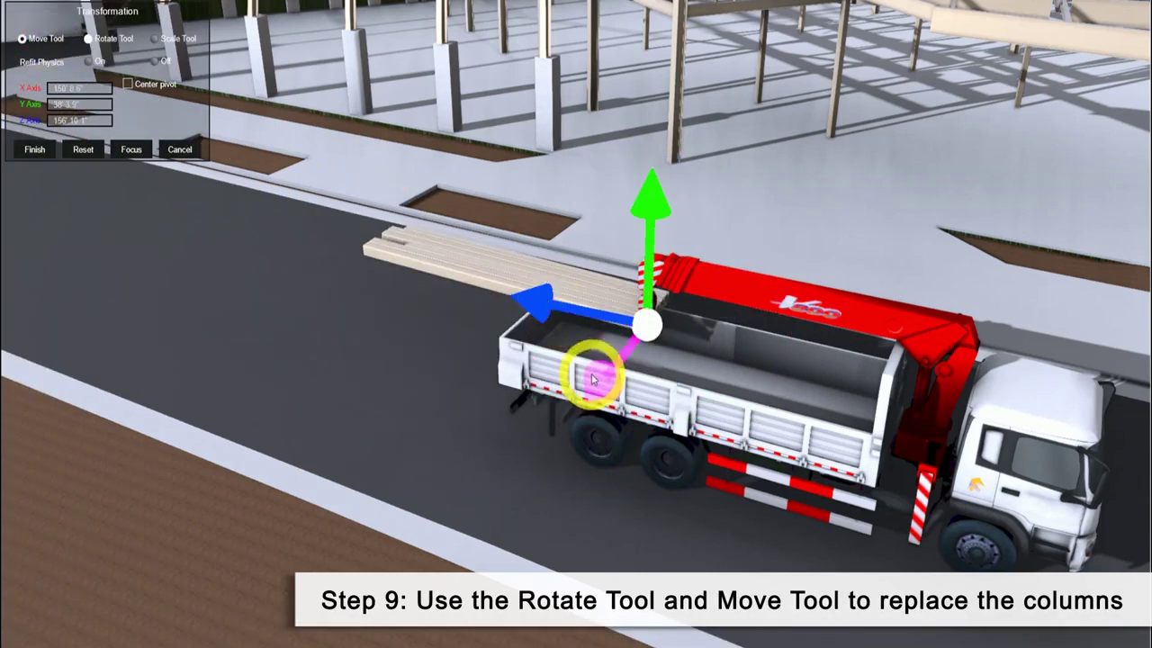
{"action": "left_click_drag", "start_coordinate": [596, 378], "coordinate": [573, 430]}
{"action": "mouse_move", "coordinate": [527, 322]}
{"action": "left_mouse_down"}
{"action": "mouse_move", "coordinate": [891, 306]}
{"action": "mouse_move", "coordinate": [837, 535]}
{"action": "left_mouse_up"}
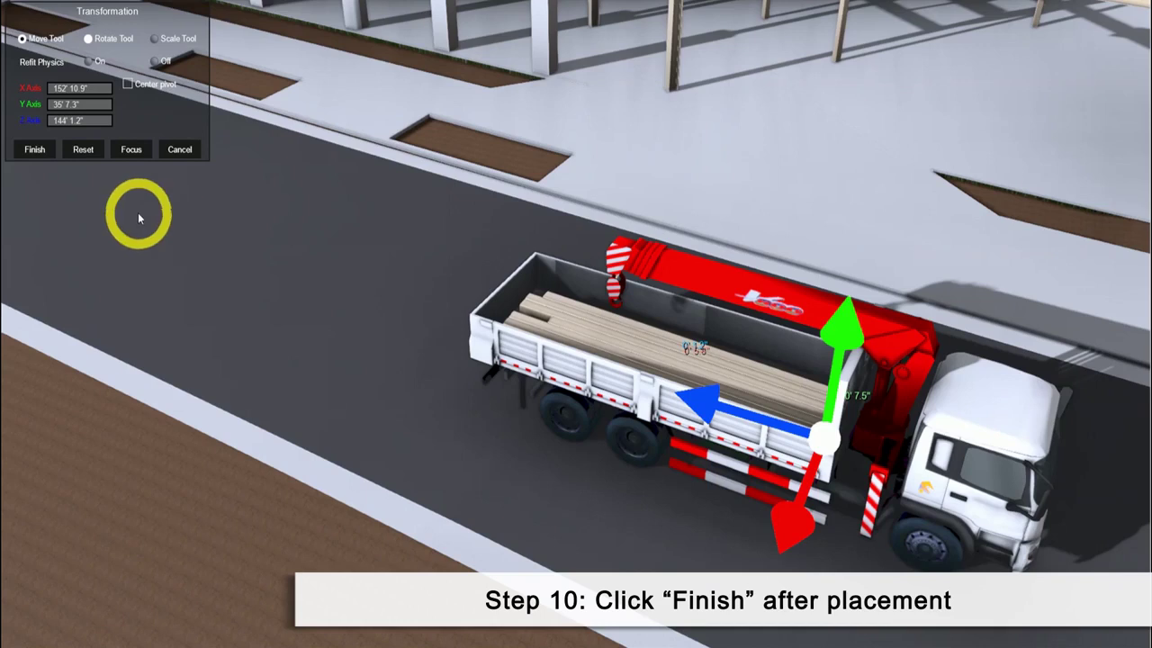
{"action": "left_click", "coordinate": [44, 149]}
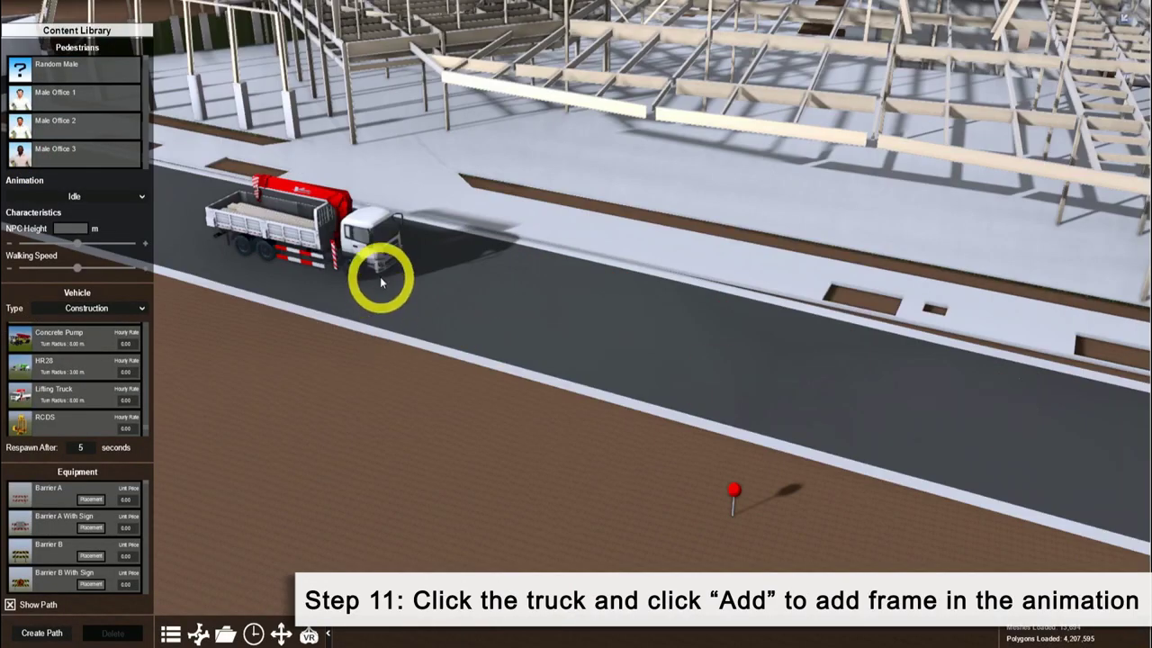
Drive the loaded truck further along the road and record a keyframe there
{"action": "left_click", "coordinate": [378, 261]}
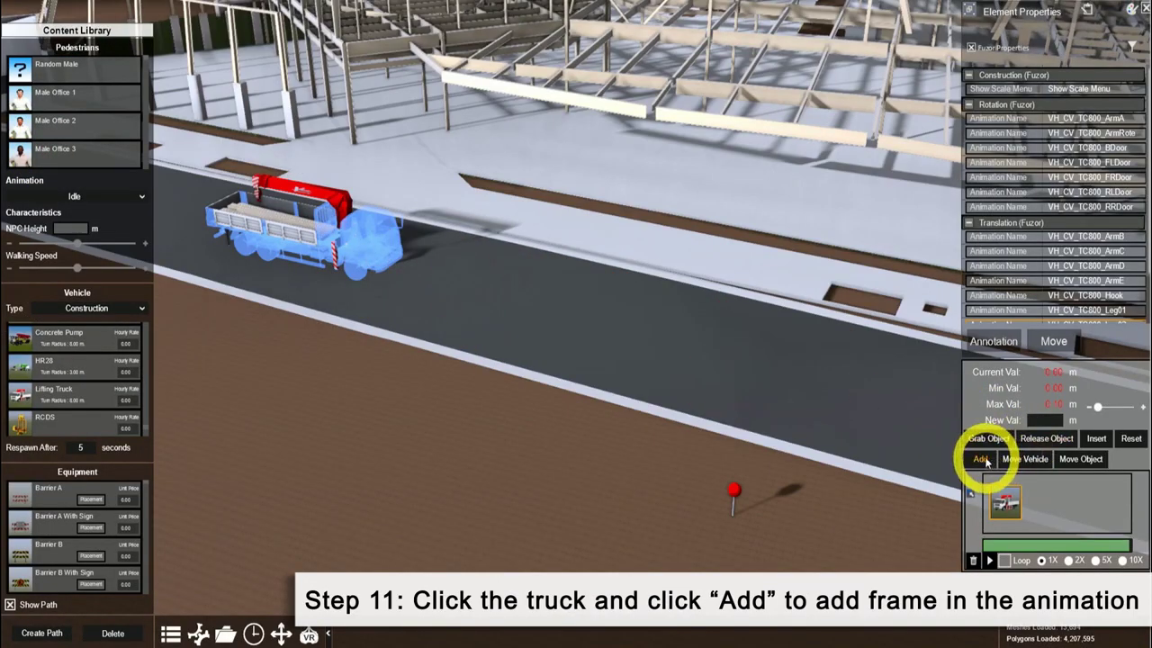
{"action": "left_click", "coordinate": [1027, 458]}
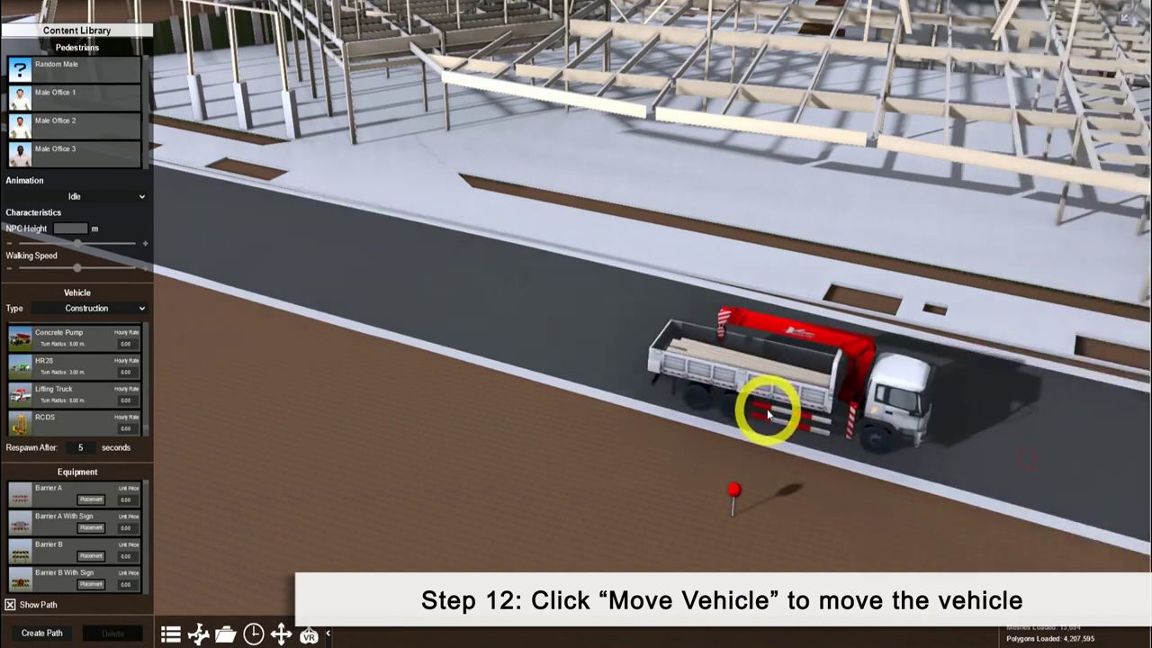
{"action": "left_click", "coordinate": [761, 396]}
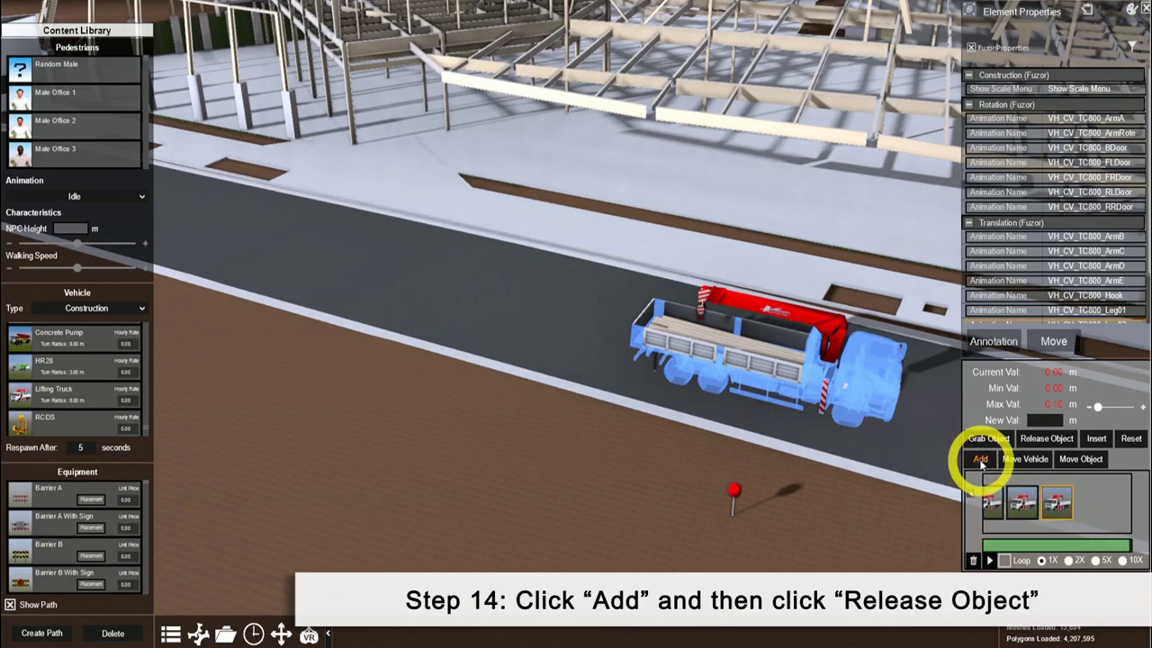
{"action": "left_click", "coordinate": [981, 460]}
Release the columns onto the truck bed using a custom drop position
{"action": "left_click", "coordinate": [1039, 439]}
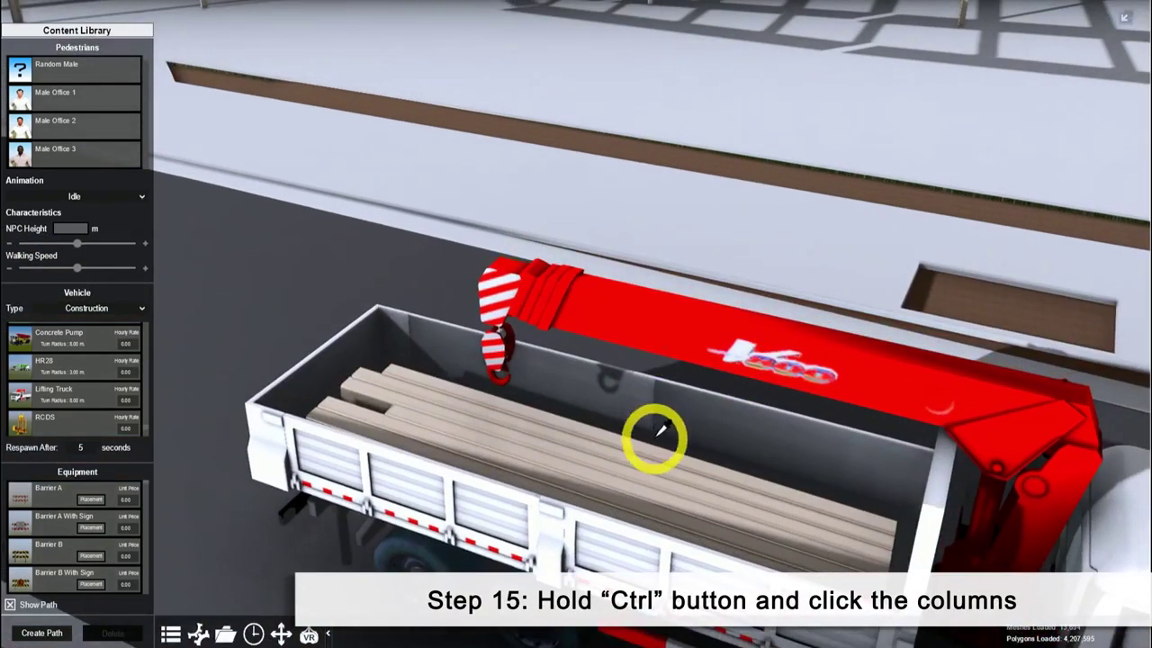
{"action": "left_click", "coordinate": [651, 455], "text": "ctrl"}
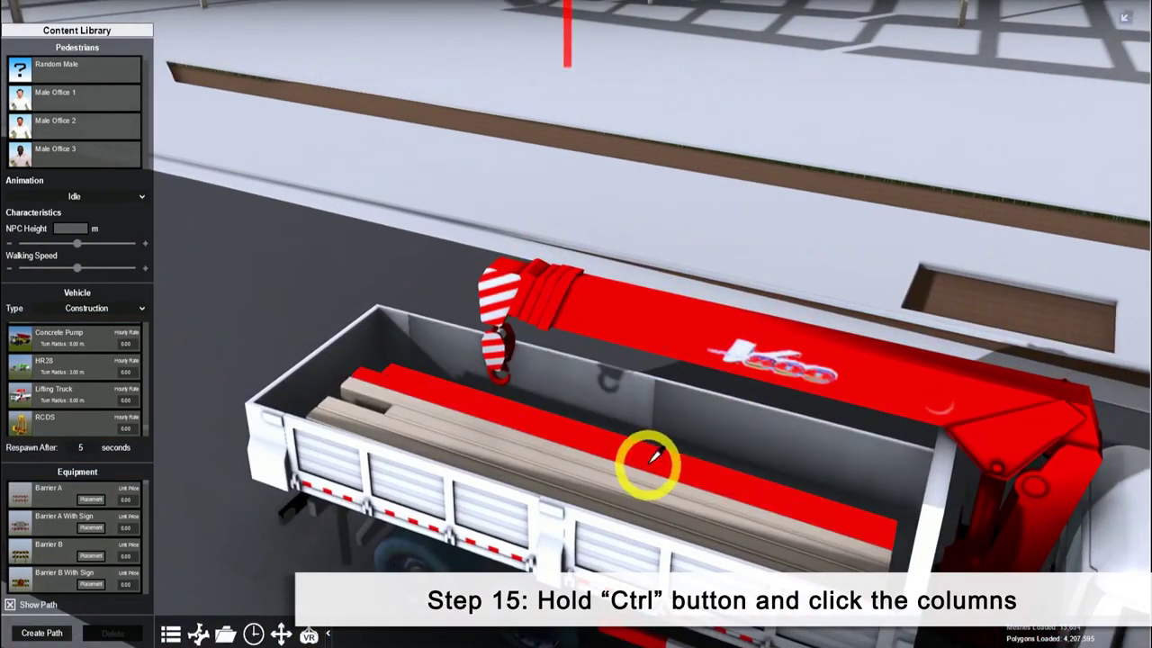
{"action": "left_click", "coordinate": [645, 477], "text": "ctrl"}
{"action": "left_click", "coordinate": [637, 499], "text": "ctrl"}
{"action": "left_click", "coordinate": [633, 509]}
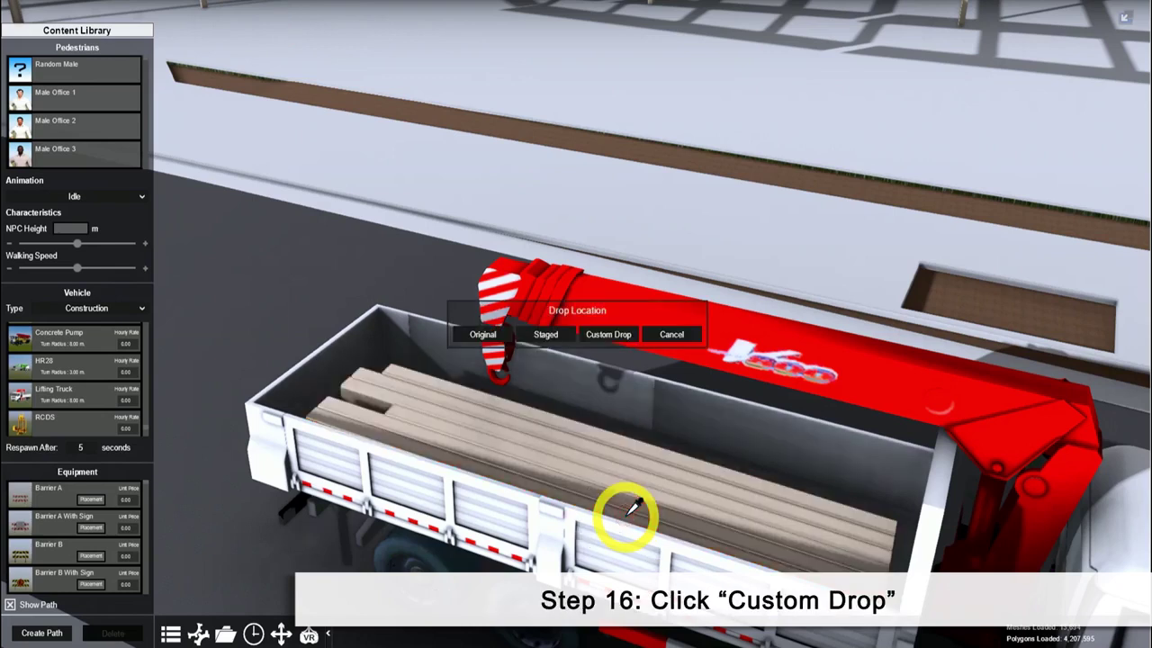
{"action": "left_click", "coordinate": [612, 334]}
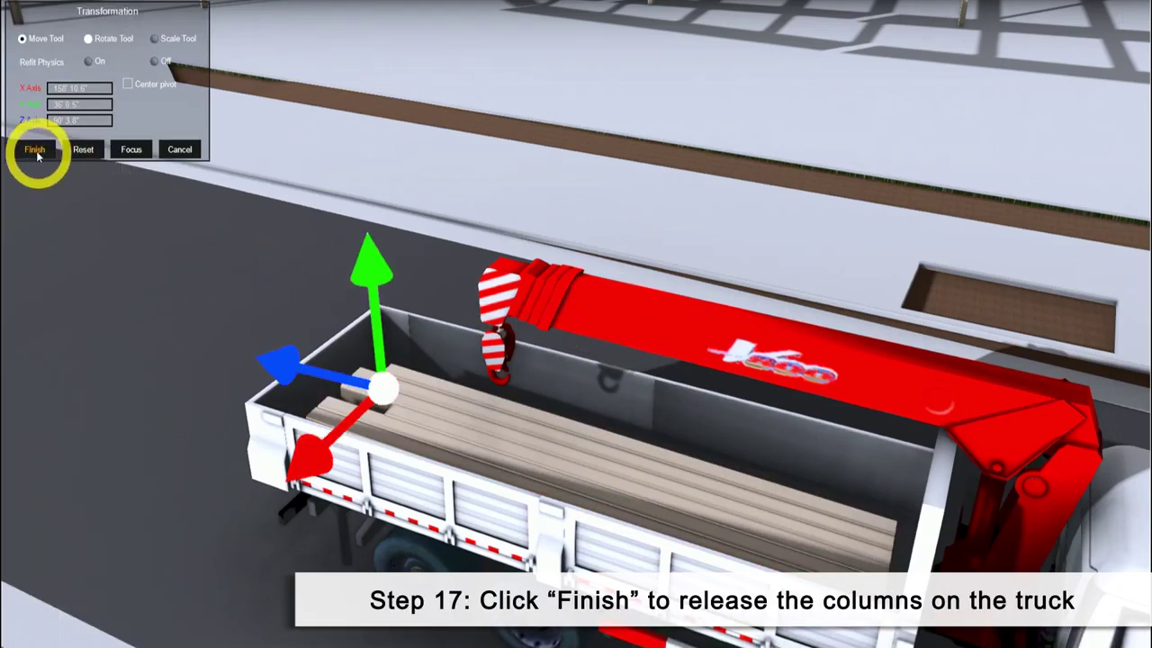
{"action": "left_click", "coordinate": [38, 155]}
{"action": "left_click", "coordinate": [894, 335]}
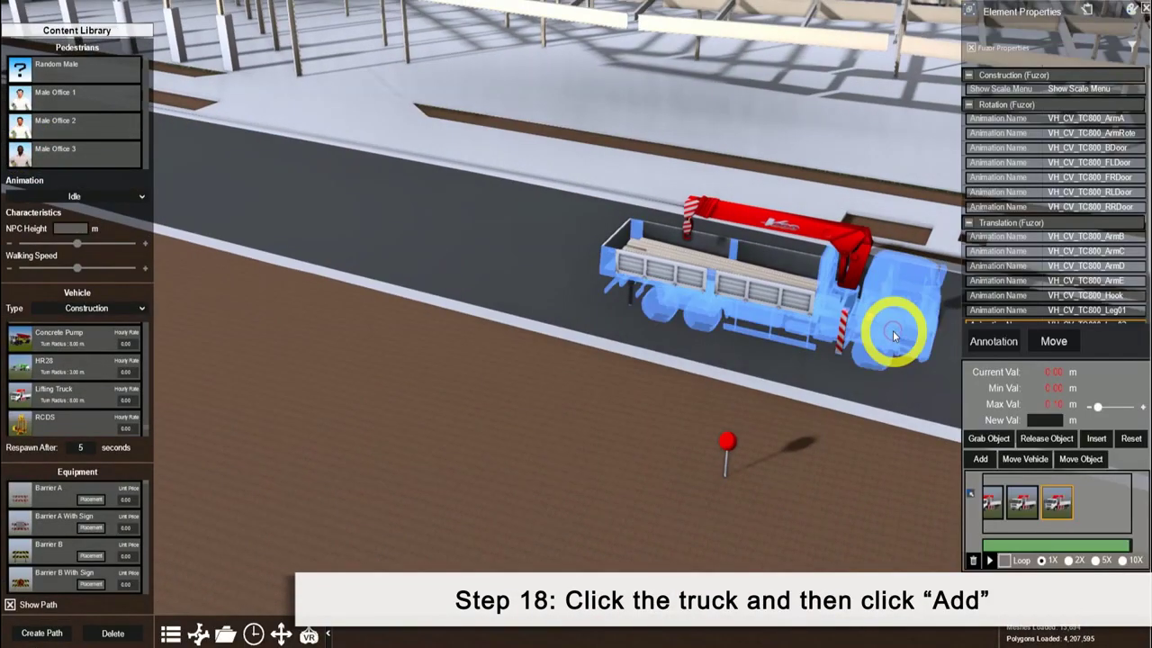
Record the truck's pose, then raise crane arm ArmA to 43.06 degrees as a state
{"action": "left_click", "coordinate": [981, 460]}
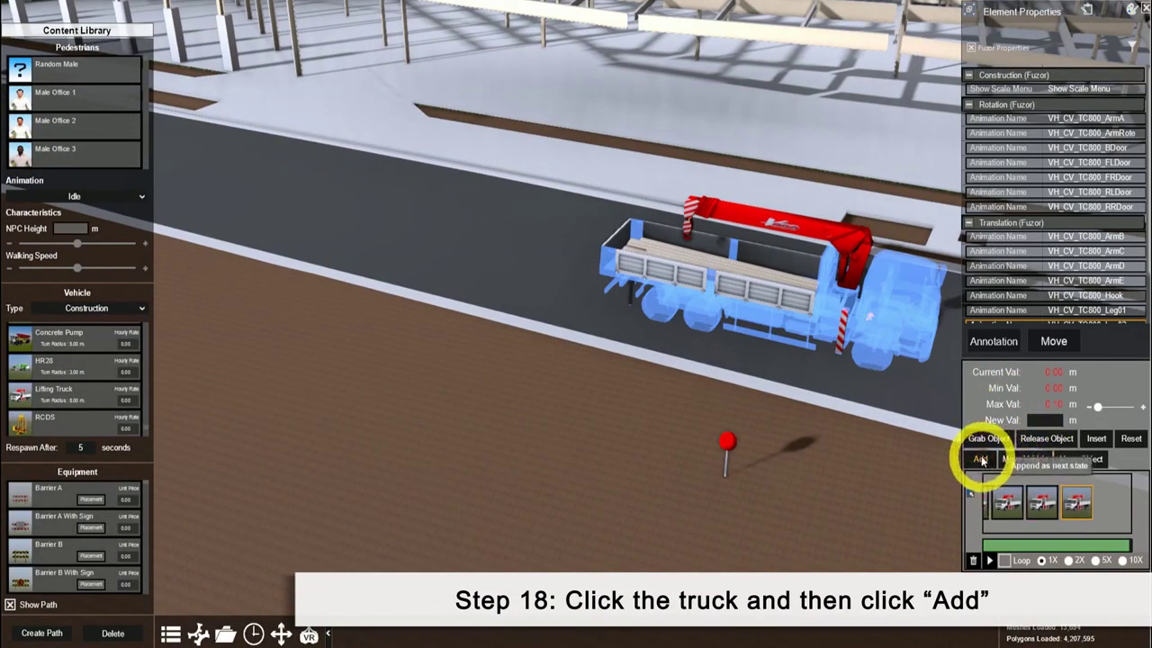
{"action": "left_click", "coordinate": [829, 238]}
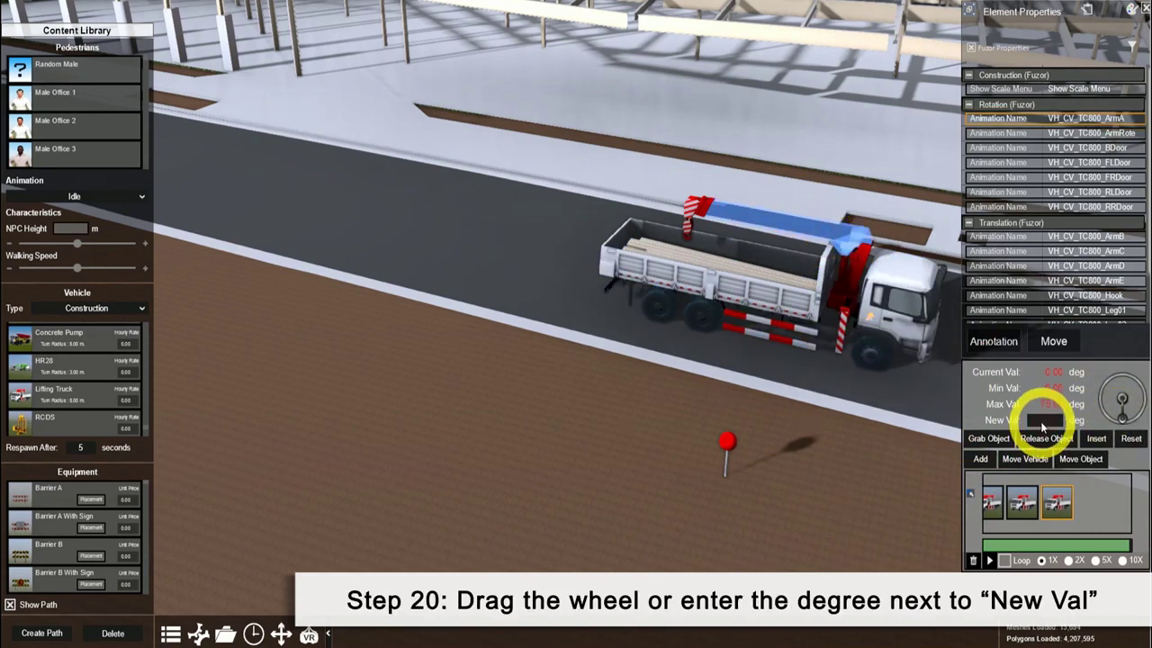
{"action": "type", "text": "43.06"}
{"action": "key", "text": "Return"}
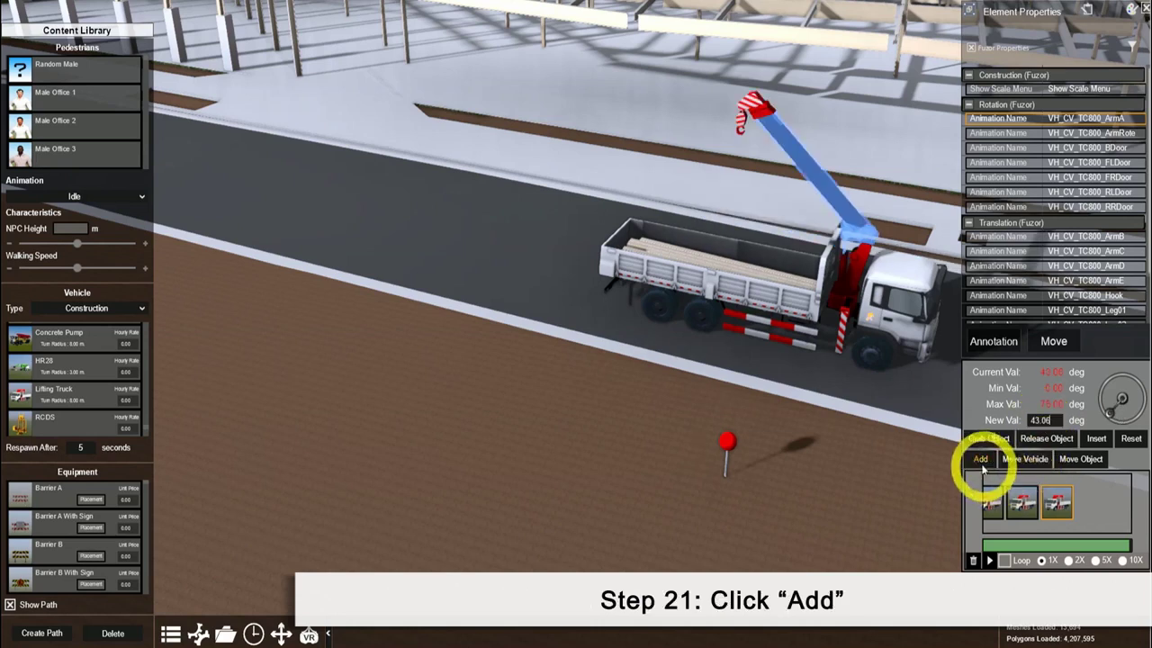
{"action": "left_click", "coordinate": [980, 461]}
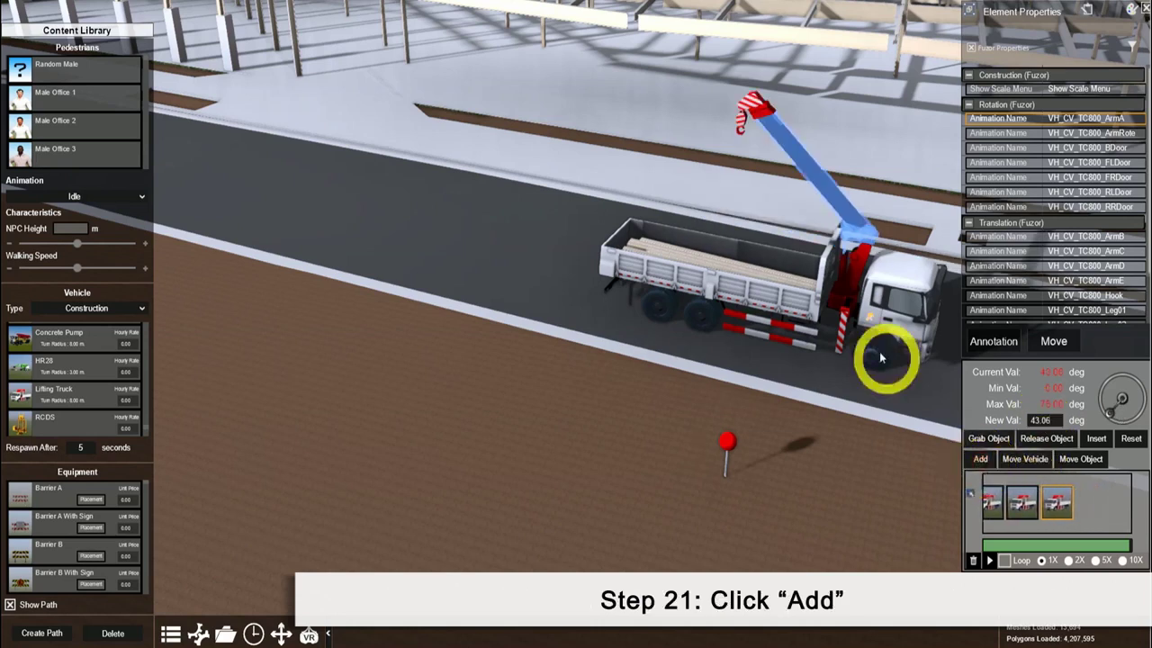
Lower the hook 3.5 m onto the columns and add it as a state
{"action": "left_click", "coordinate": [739, 130]}
{"action": "left_click", "coordinate": [1044, 420]}
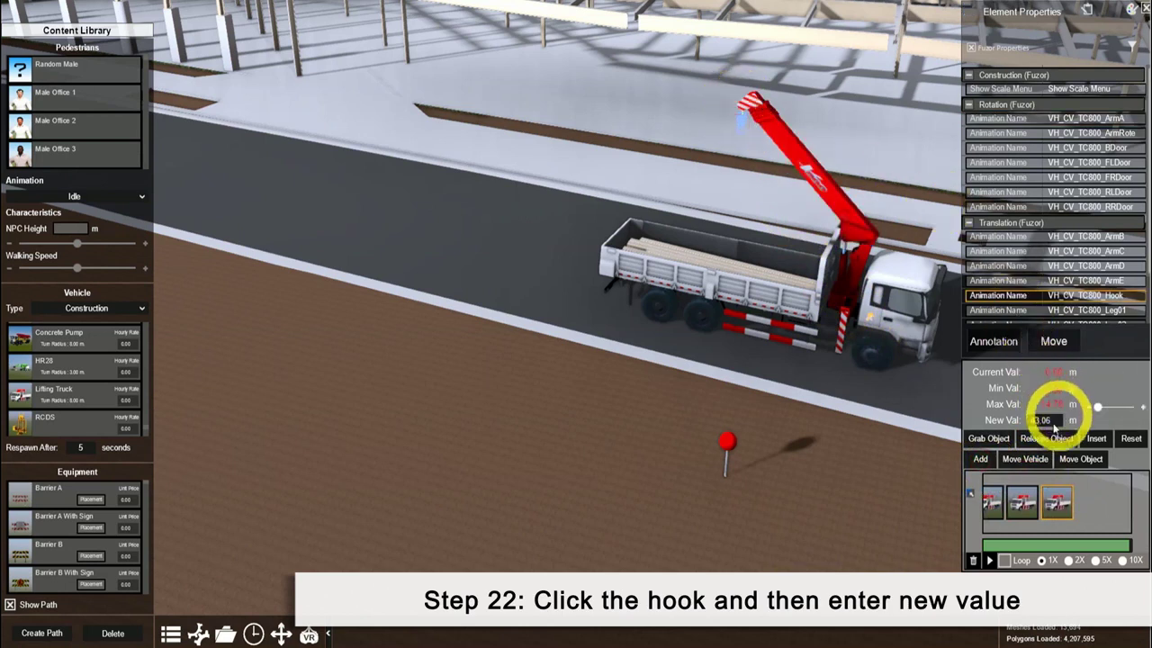
{"action": "left_click_drag", "start_coordinate": [1044, 421], "coordinate": [1014, 427]}
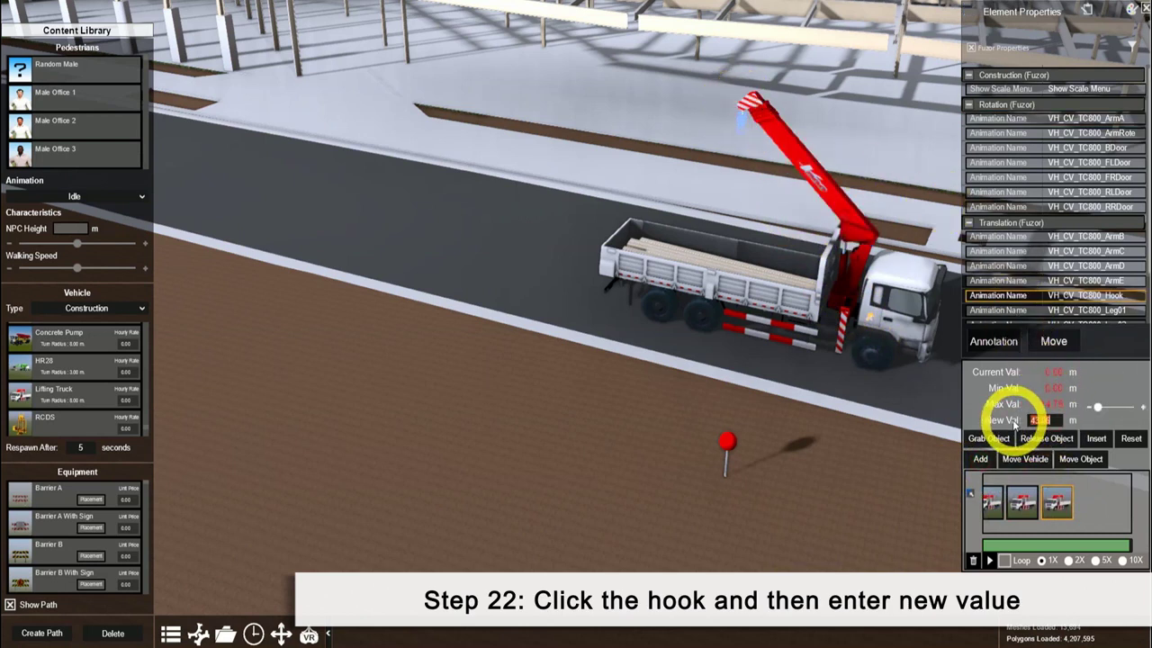
{"action": "type", "text": "3.1"}
{"action": "type", "text": "3.5"}
{"action": "key", "text": "Return"}
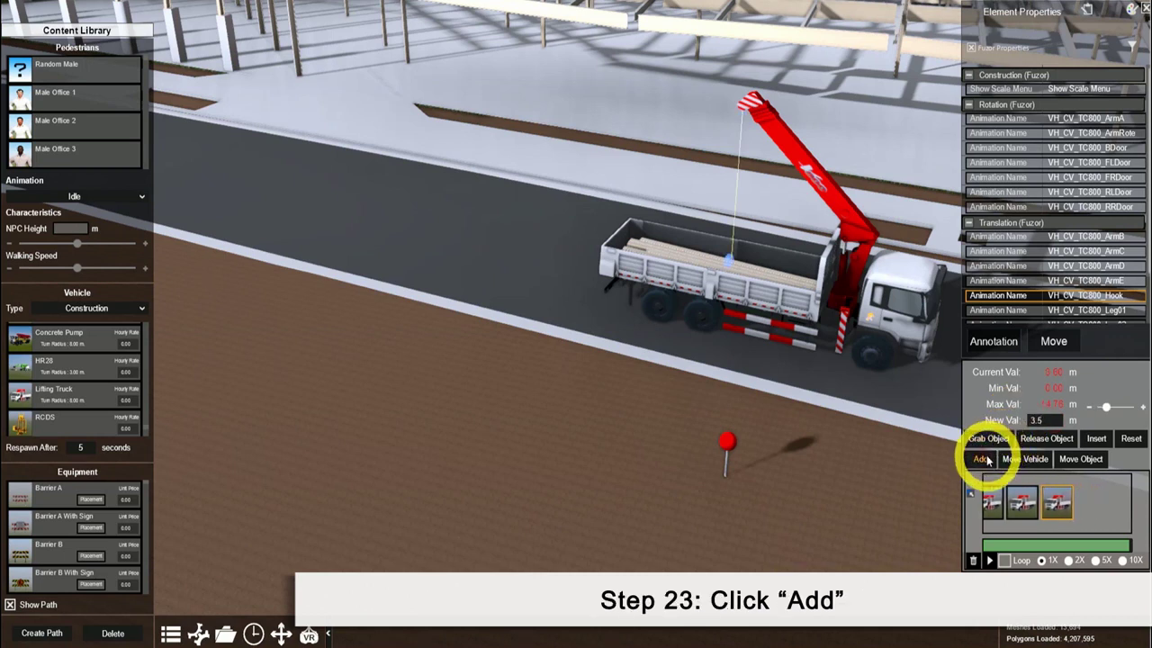
{"action": "left_click", "coordinate": [985, 459]}
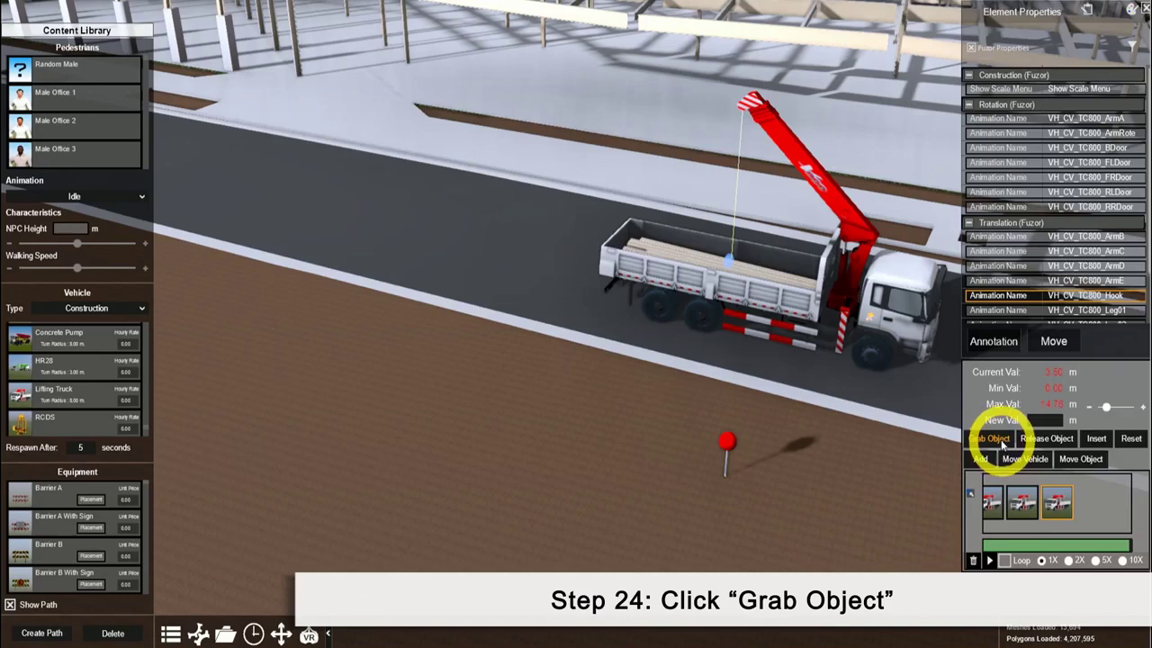
Attach the four timber columns on the truck bed to the crane hook
{"action": "left_click", "coordinate": [999, 439]}
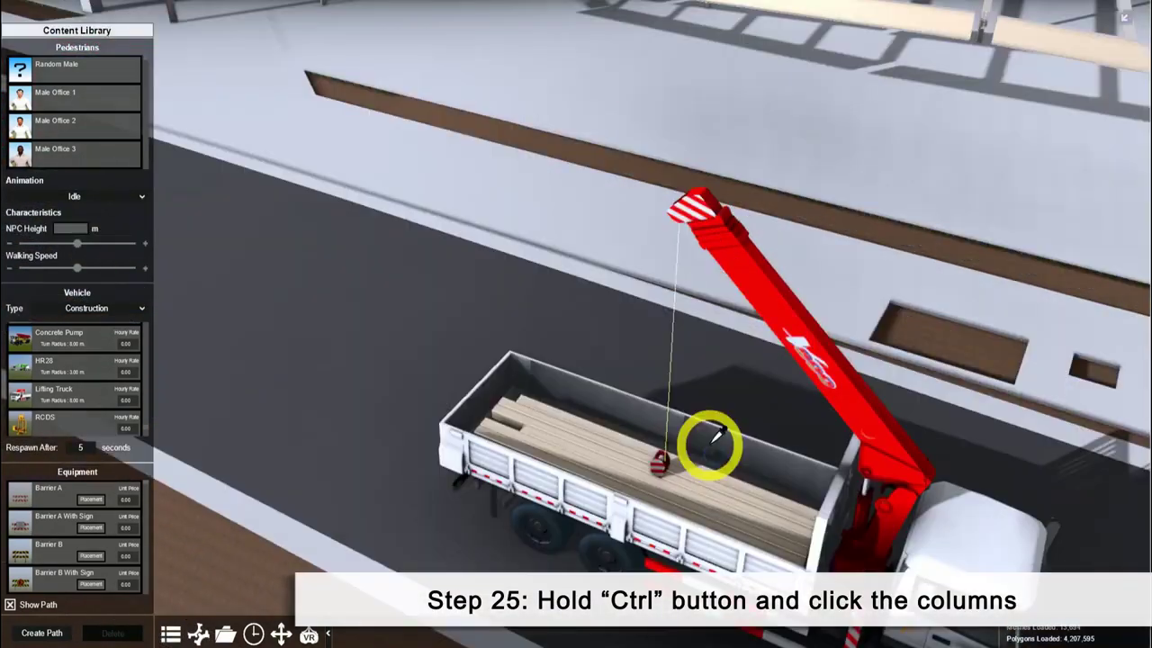
{"action": "left_click", "coordinate": [720, 476], "text": "ctrl"}
{"action": "left_click", "coordinate": [722, 483], "text": "ctrl"}
{"action": "left_click", "coordinate": [707, 514], "text": "ctrl"}
{"action": "left_click", "coordinate": [718, 515], "text": "ctrl"}
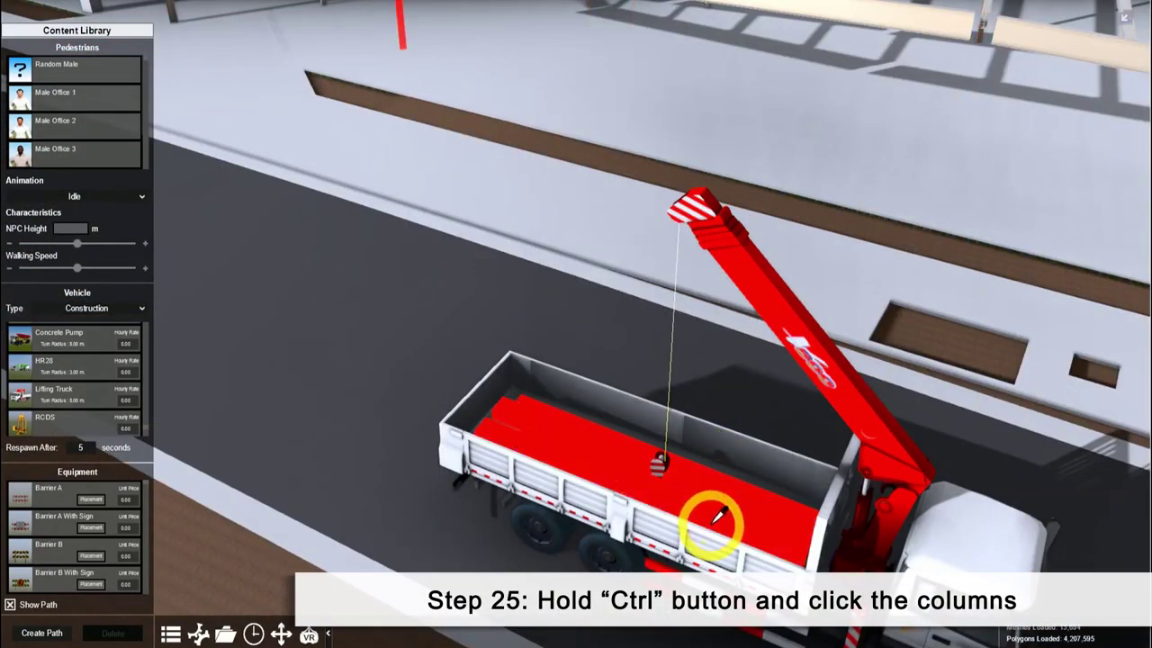
{"action": "left_click", "coordinate": [684, 531]}
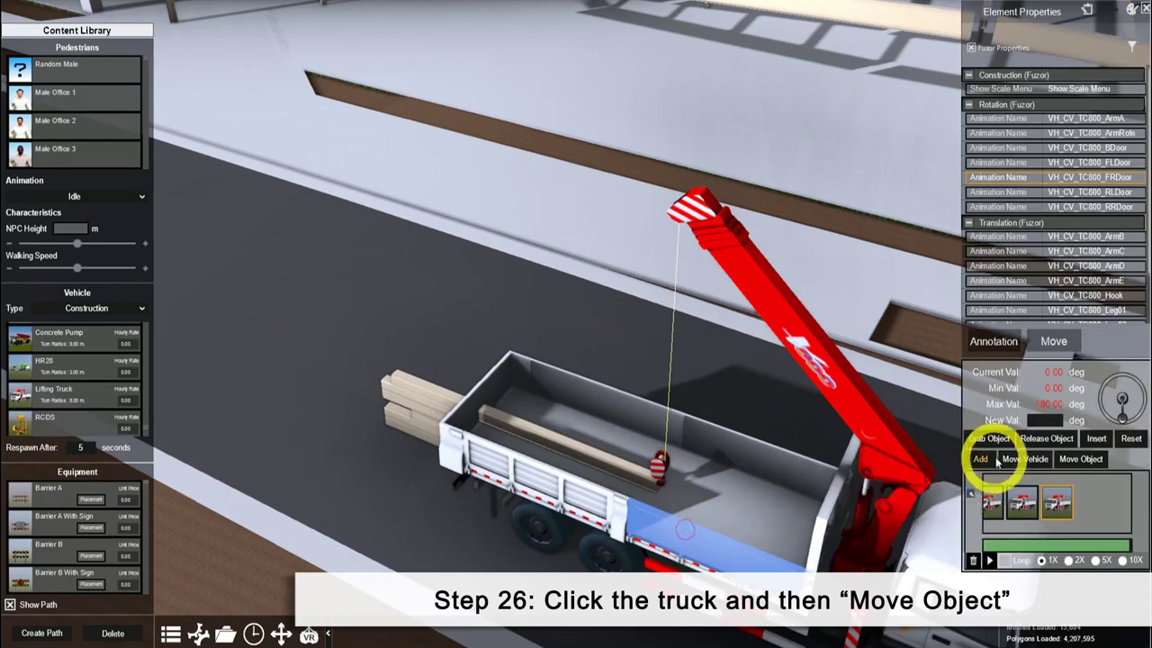
{"action": "left_click", "coordinate": [1063, 463]}
{"action": "left_click", "coordinate": [502, 424], "text": "ctrl"}
Rotate the attached columns flat and slide them forward along the bed toward the cab
{"action": "left_click", "coordinate": [414, 374], "text": "ctrl"}
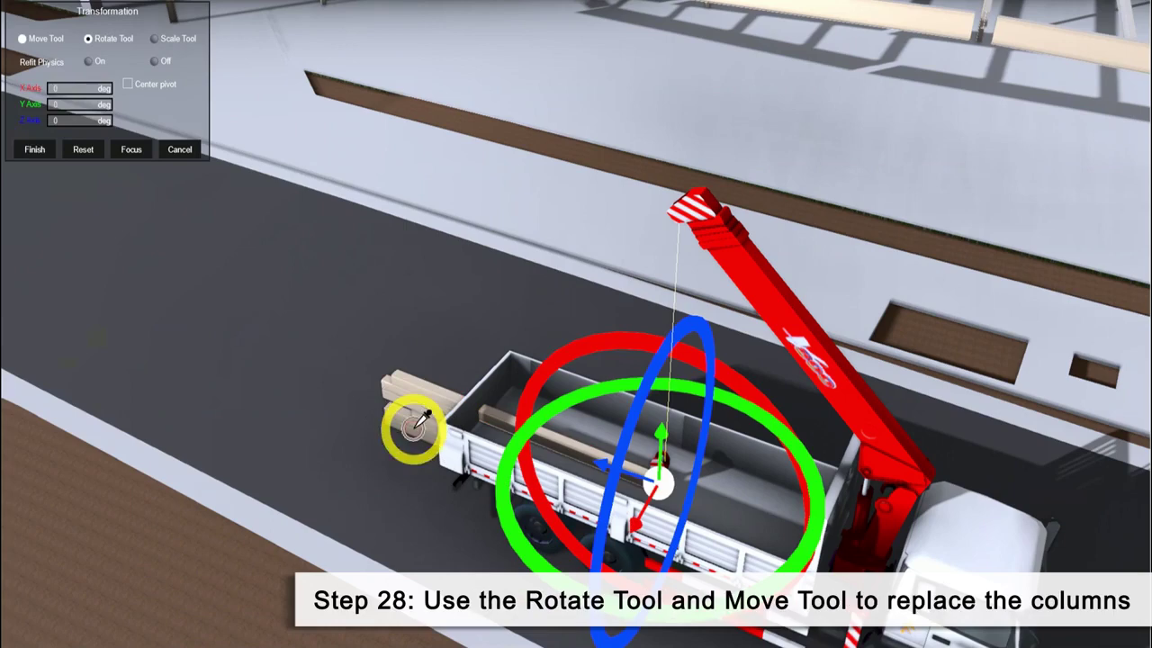
{"action": "left_click", "coordinate": [54, 122]}
{"action": "type", "text": "-90"}
{"action": "key", "text": "Return"}
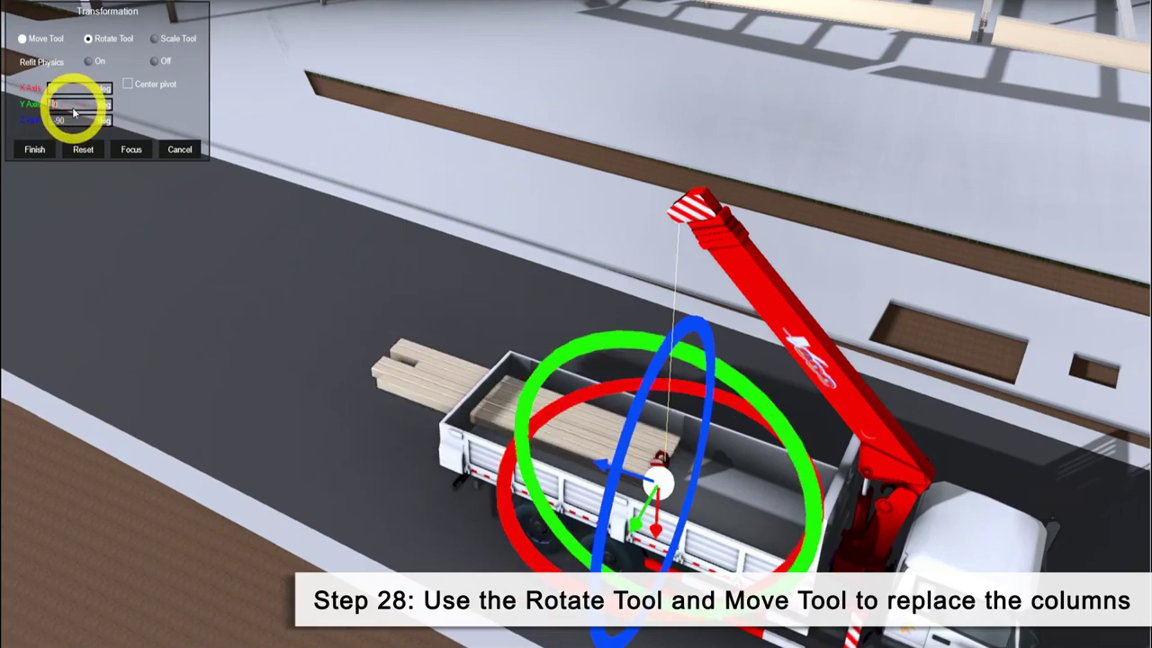
{"action": "left_click", "coordinate": [23, 39]}
{"action": "left_click_drag", "start_coordinate": [588, 543], "coordinate": [605, 493]}
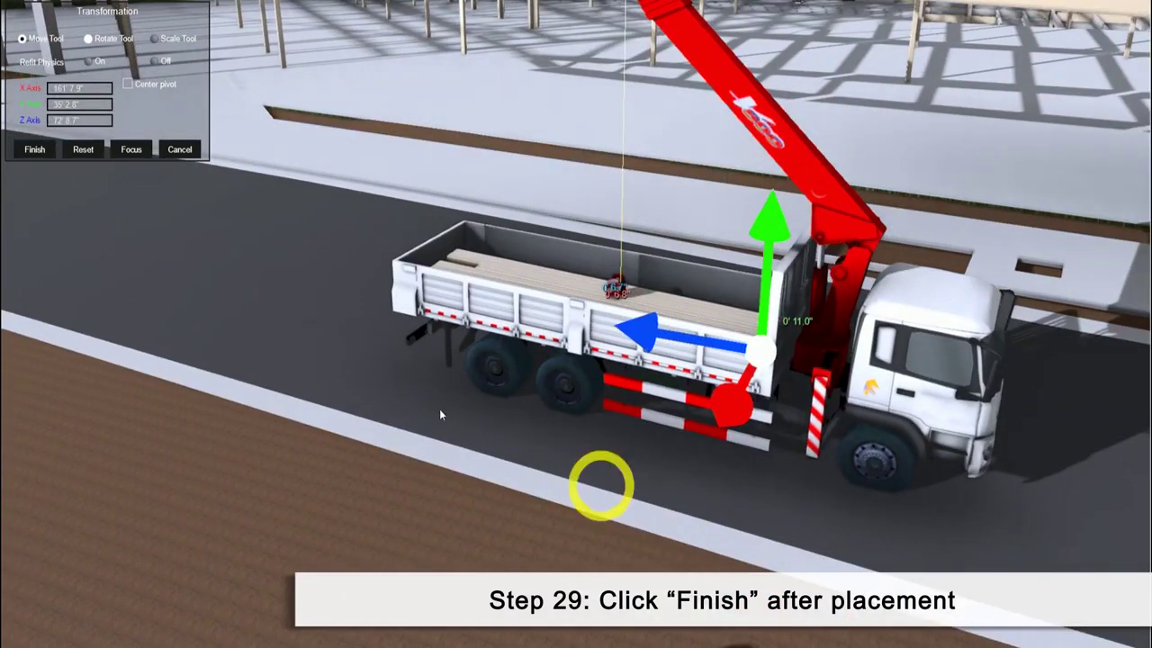
{"action": "left_click", "coordinate": [34, 149]}
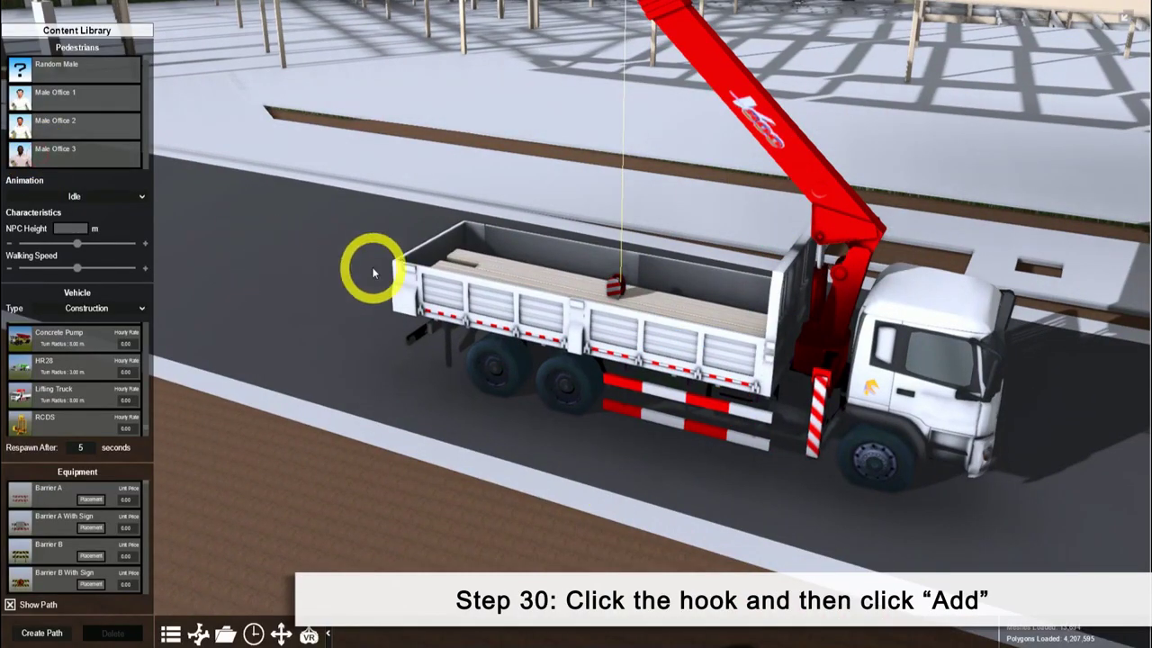
Keyframe the hook lifting the columns off the truck bed
{"action": "left_click", "coordinate": [619, 286]}
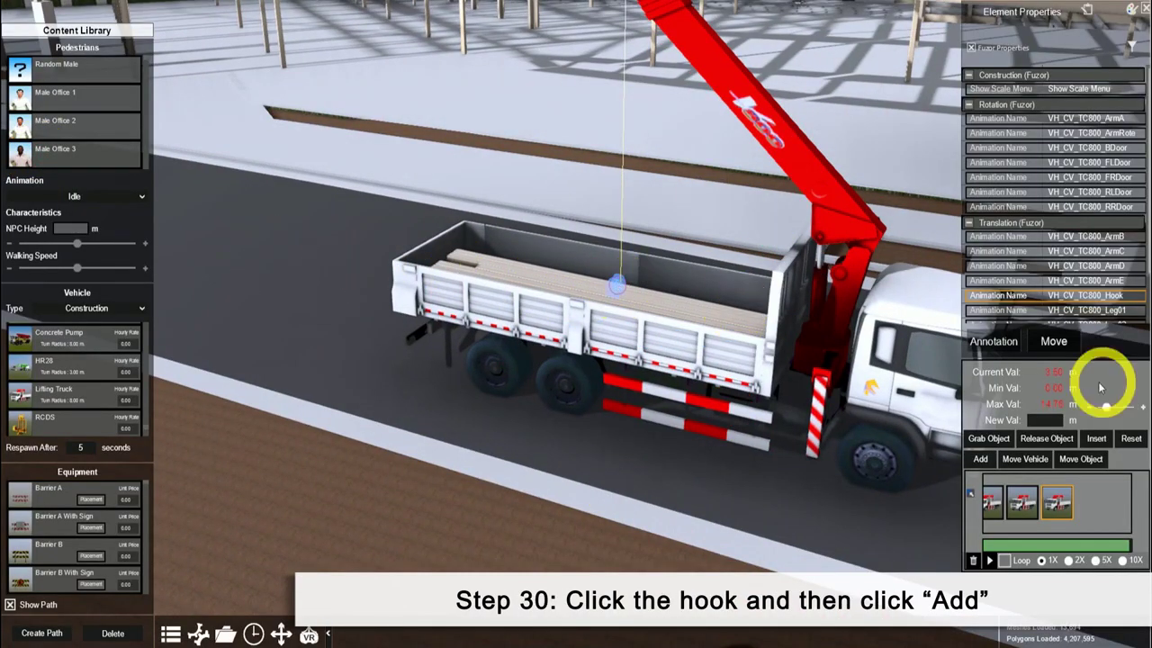
{"action": "left_click", "coordinate": [980, 459]}
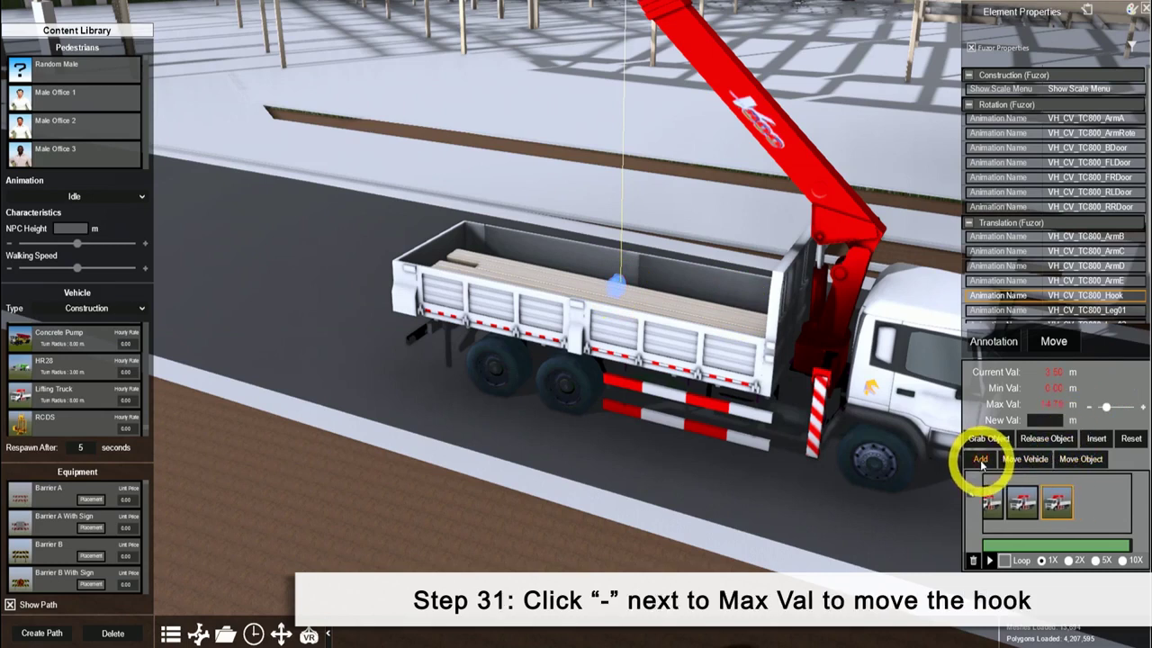
{"action": "left_click", "coordinate": [1088, 409]}
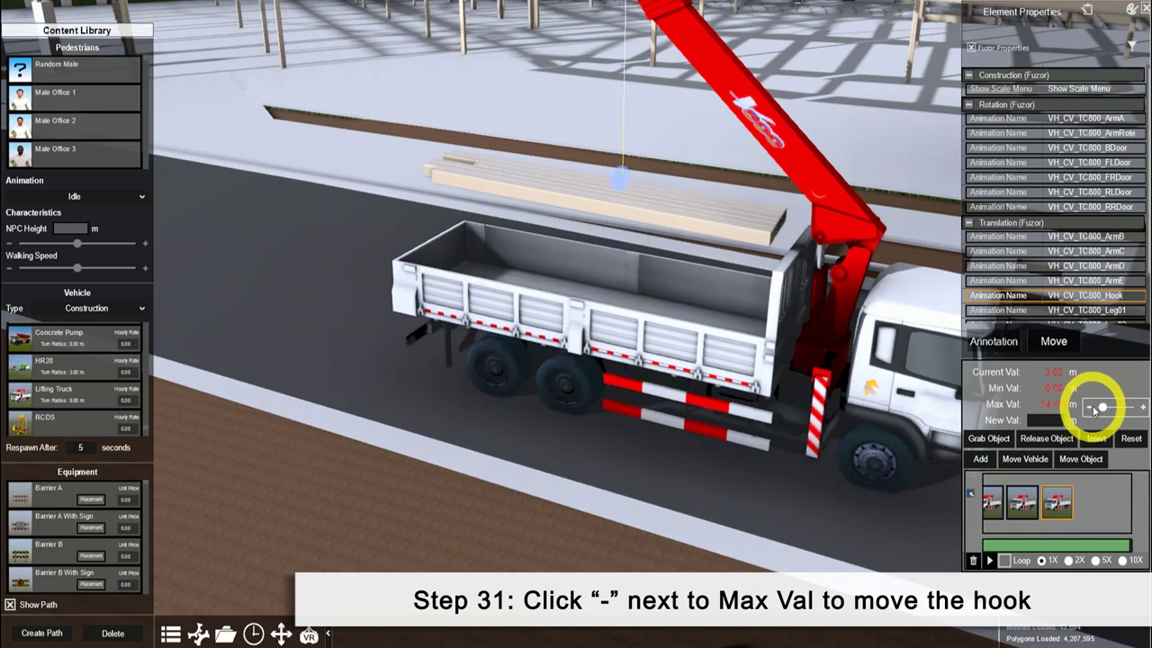
{"action": "left_click", "coordinate": [984, 463]}
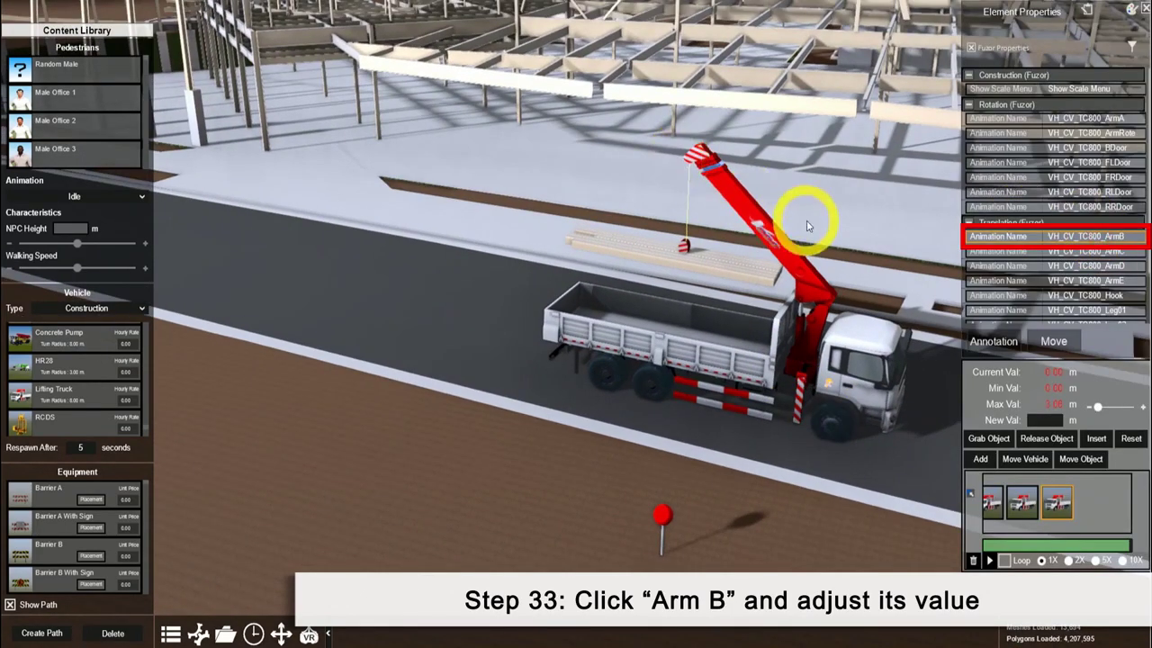
Extend the ArmB boom section and record it as a state
{"action": "left_click_drag", "start_coordinate": [1099, 407], "coordinate": [1144, 409]}
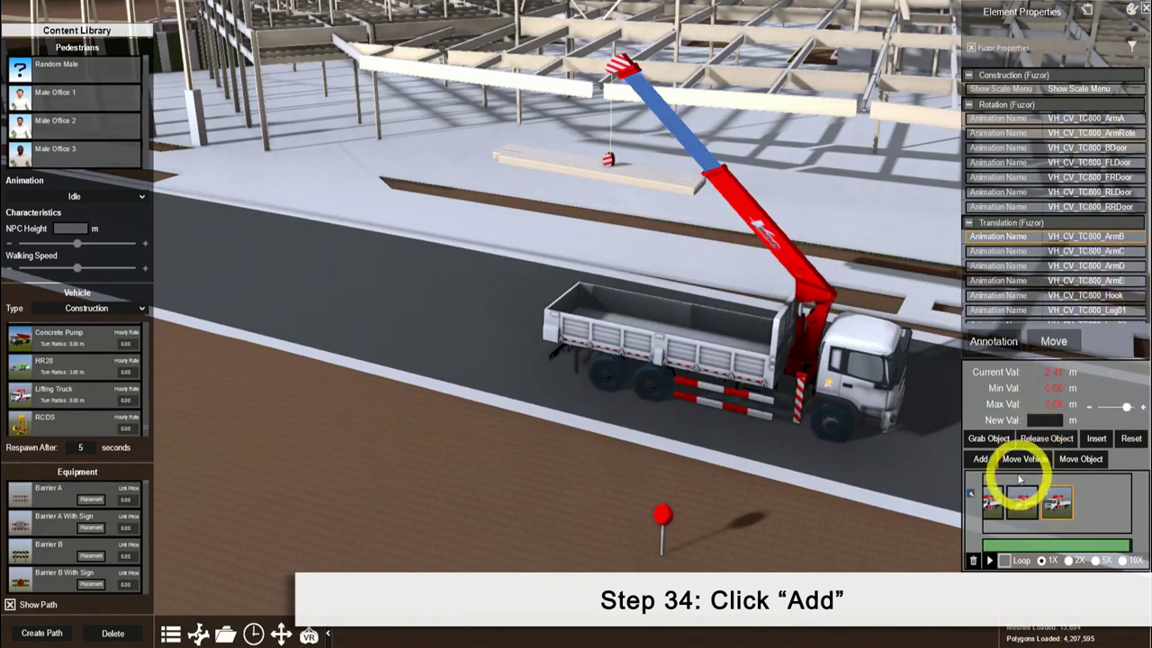
{"action": "left_click", "coordinate": [980, 459]}
{"action": "left_click", "coordinate": [1113, 281]}
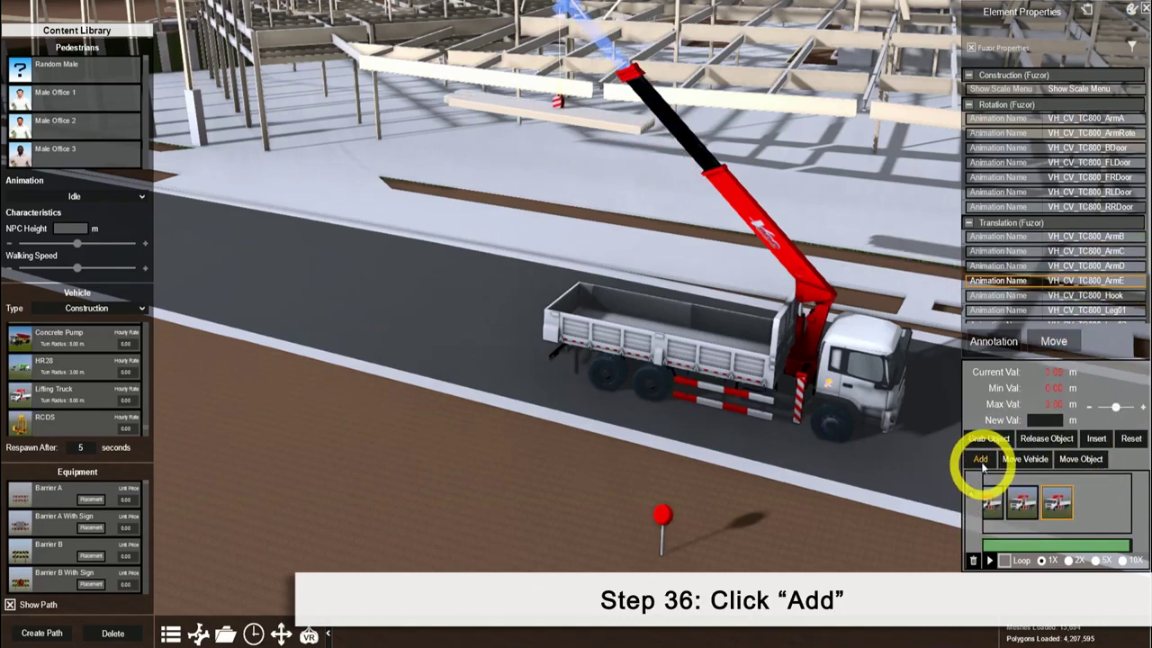
Keyframe the ArmE extension and the crane rotated up to about 73 degrees
{"action": "left_click", "coordinate": [981, 460]}
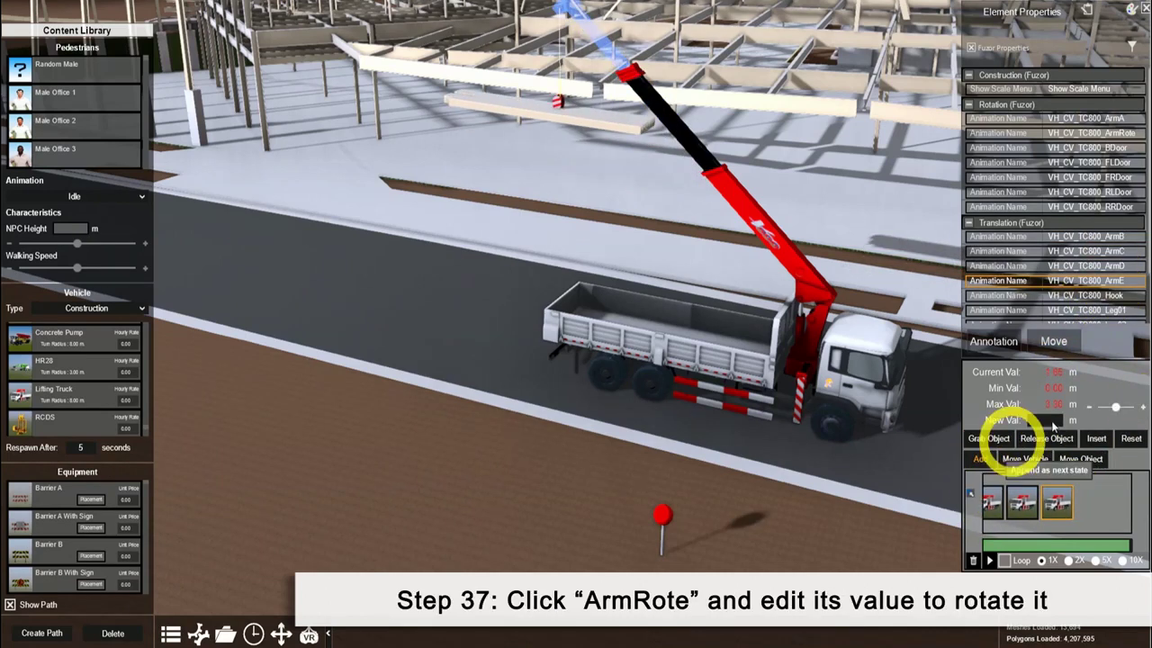
{"action": "left_click", "coordinate": [820, 320]}
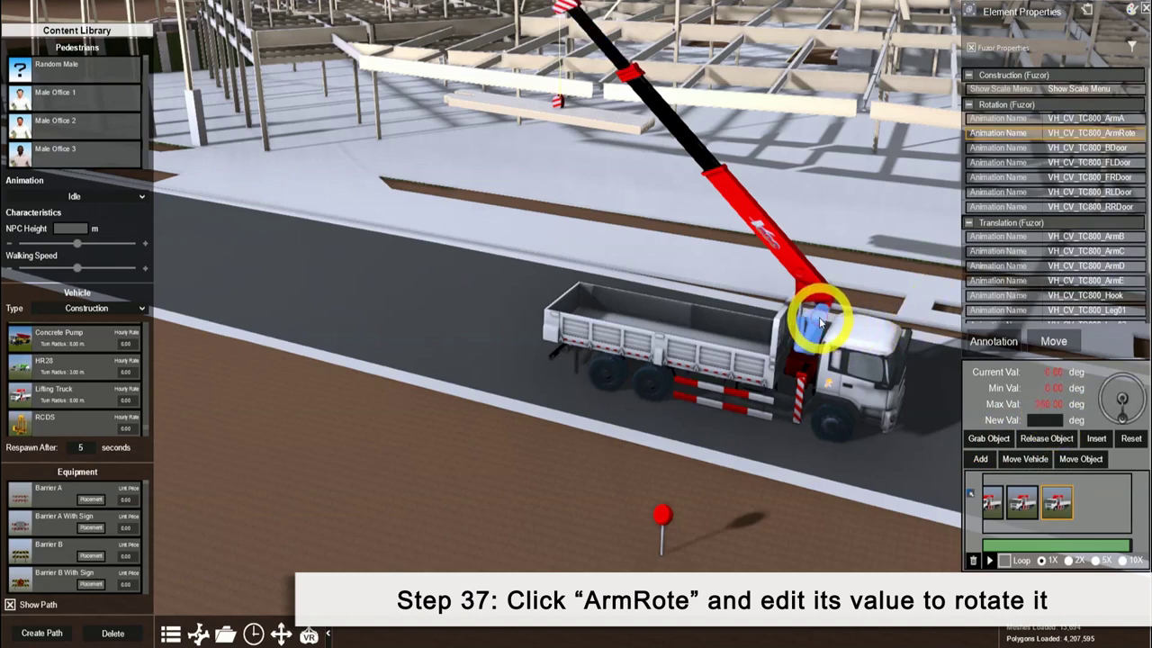
{"action": "left_click_drag", "start_coordinate": [1145, 401], "coordinate": [1125, 412]}
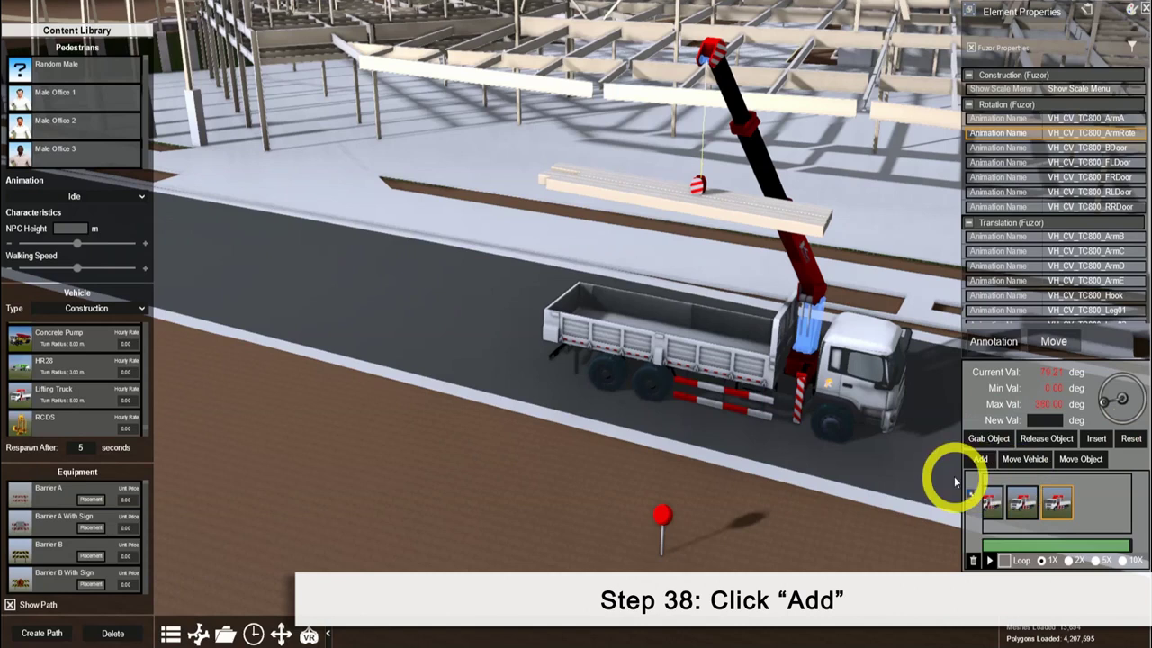
{"action": "left_click", "coordinate": [978, 461]}
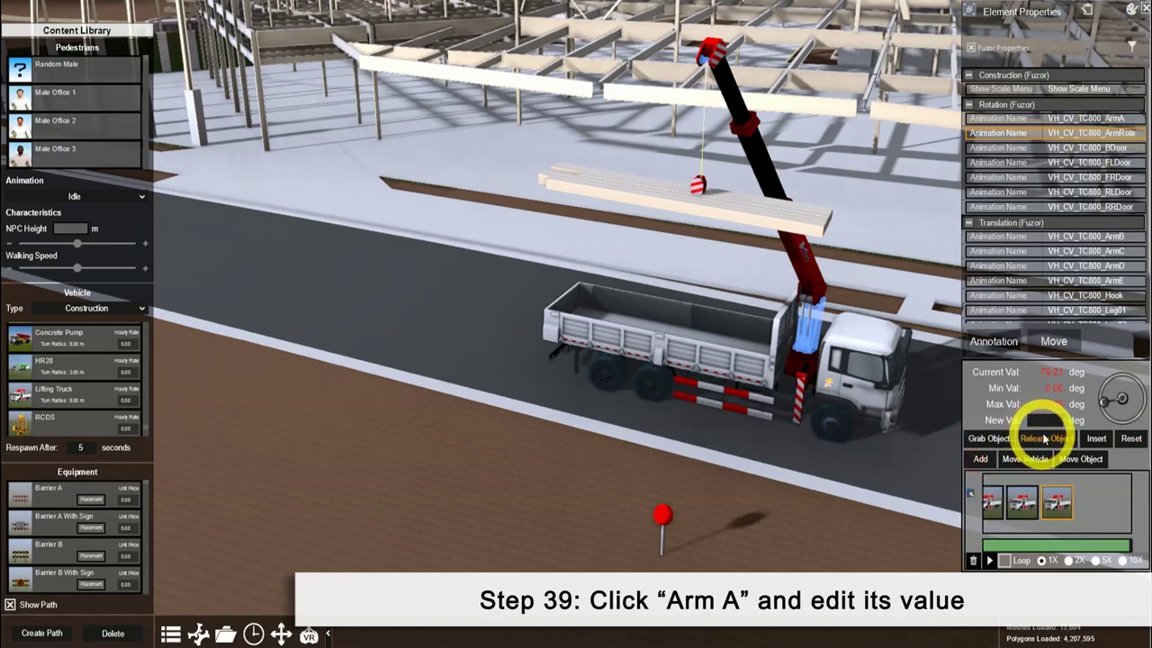
Swing the boom over to the pin and keyframe that pose
{"action": "left_click", "coordinate": [1085, 123]}
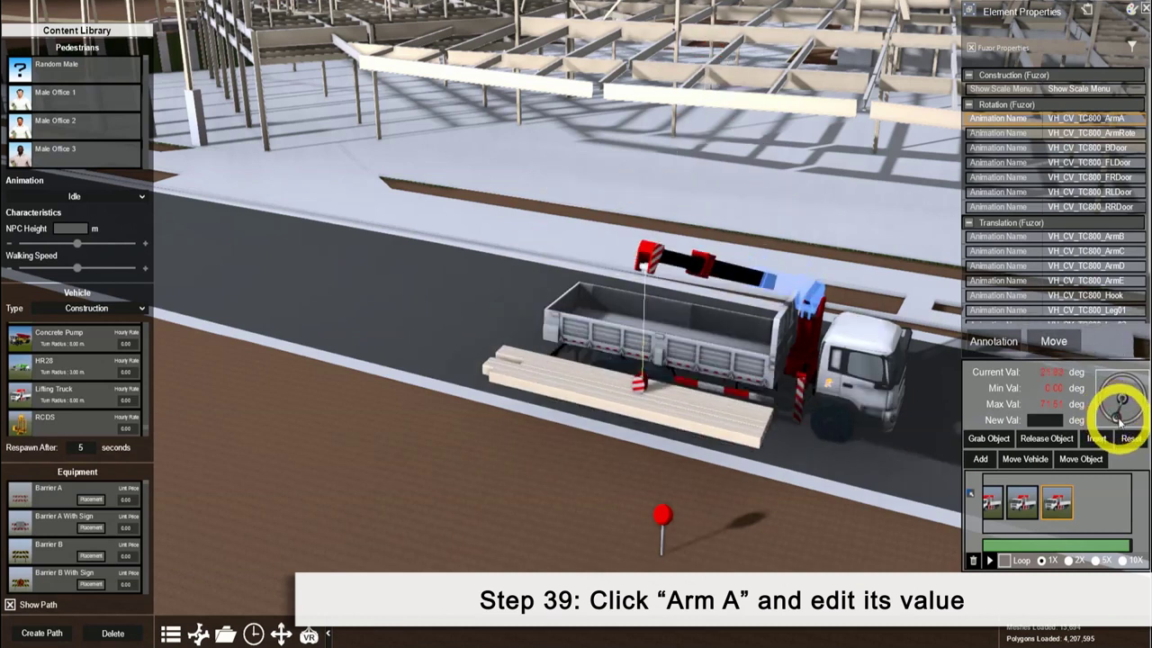
{"action": "left_click", "coordinate": [818, 337]}
{"action": "left_click_drag", "start_coordinate": [1120, 398], "coordinate": [1103, 401]}
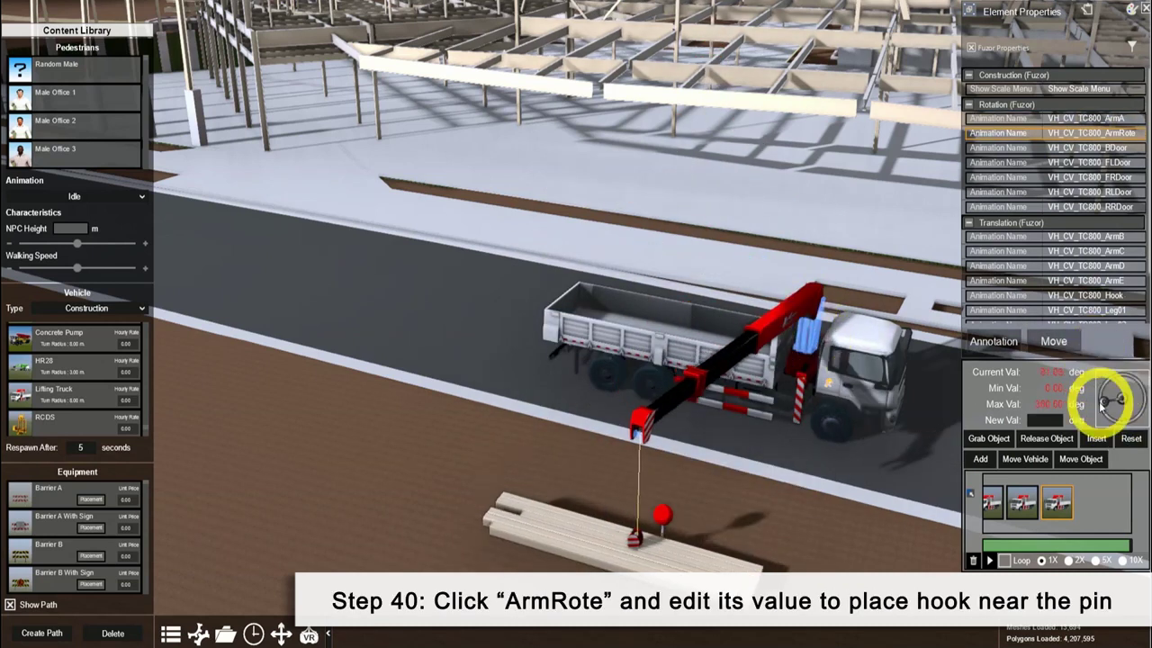
{"action": "left_click", "coordinate": [981, 460]}
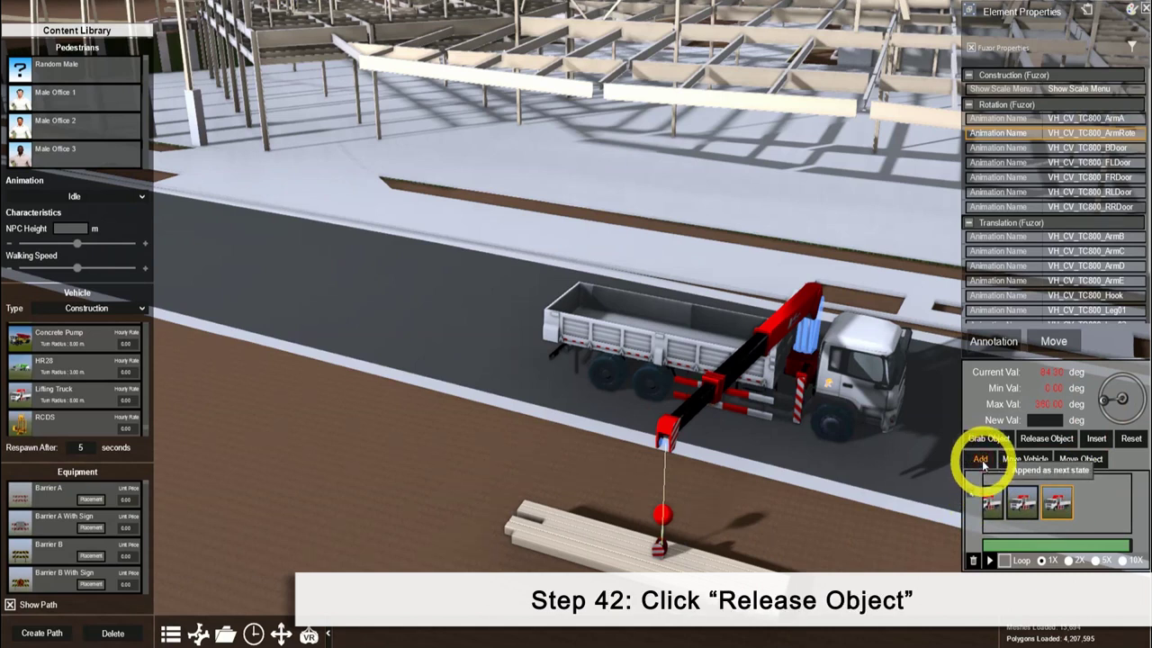
Release the columns from the hook at their Staged position beside the pin
{"action": "left_click", "coordinate": [1027, 442]}
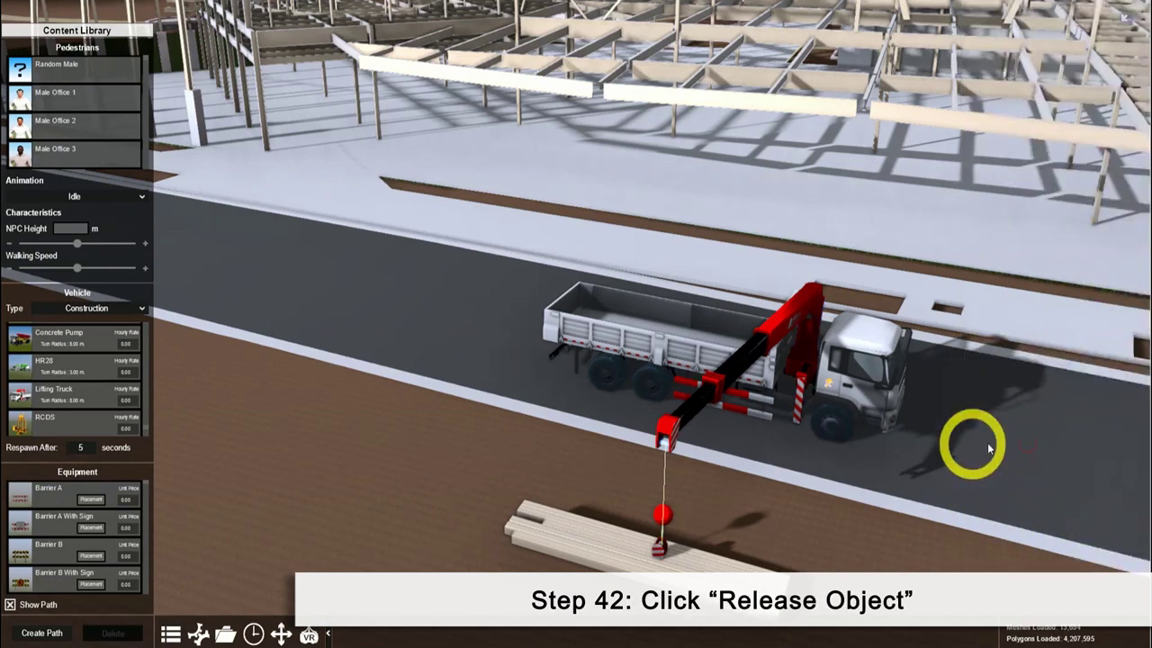
{"action": "left_click", "coordinate": [754, 559], "text": "ctrl"}
{"action": "left_click", "coordinate": [749, 574], "text": "ctrl"}
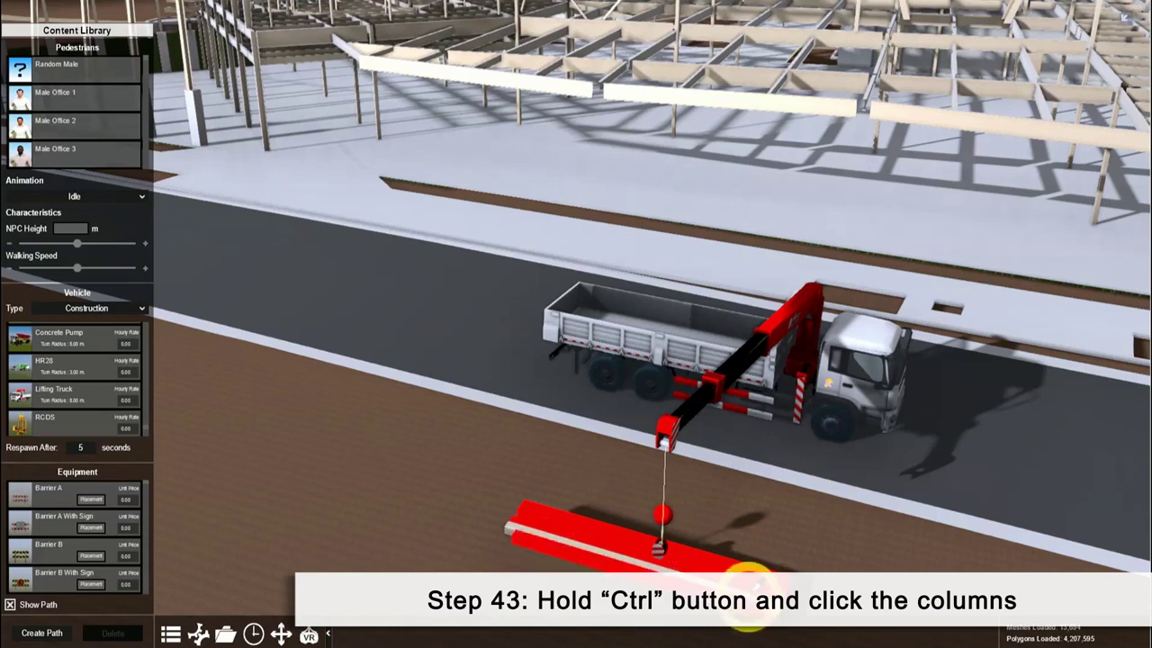
{"action": "left_click", "coordinate": [752, 568], "text": "ctrl"}
{"action": "left_click", "coordinate": [574, 335]}
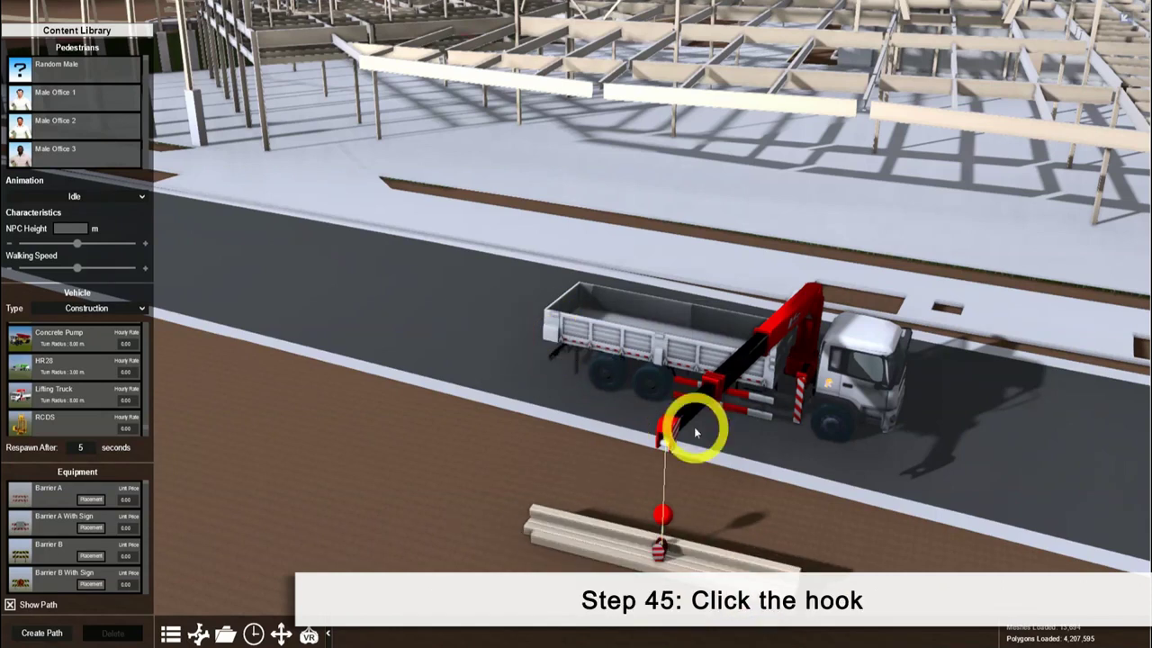
Keyframe the hook raised back up and the ArmE section fully retracted
{"action": "left_click", "coordinate": [664, 544]}
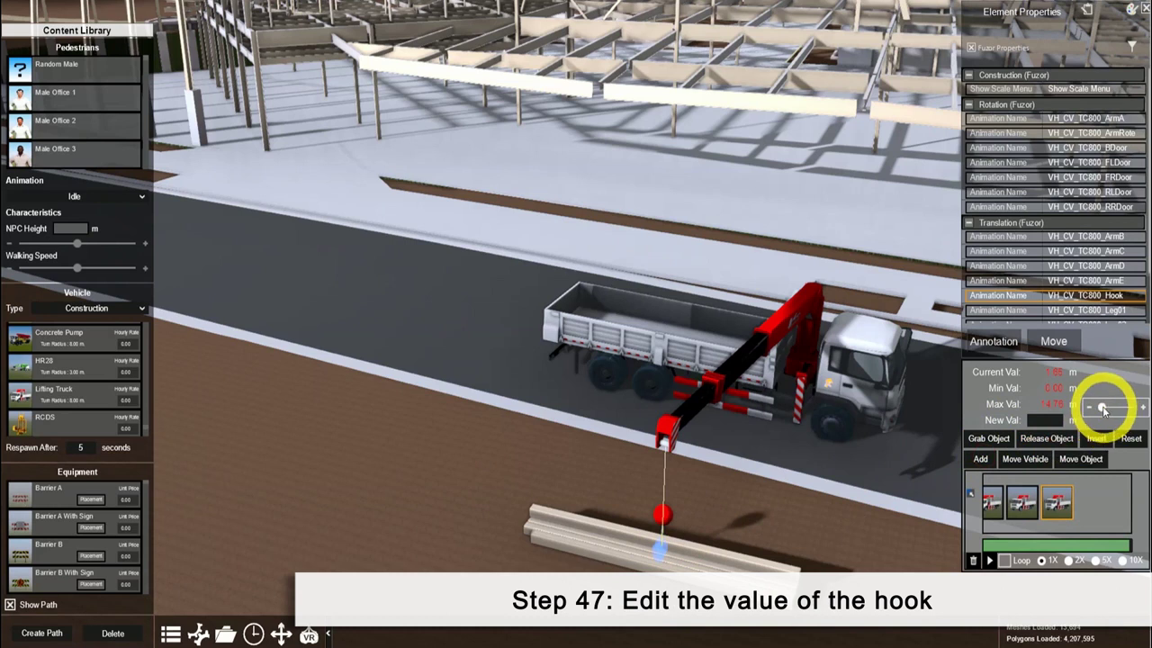
{"action": "left_click_drag", "start_coordinate": [1089, 410], "coordinate": [1025, 407]}
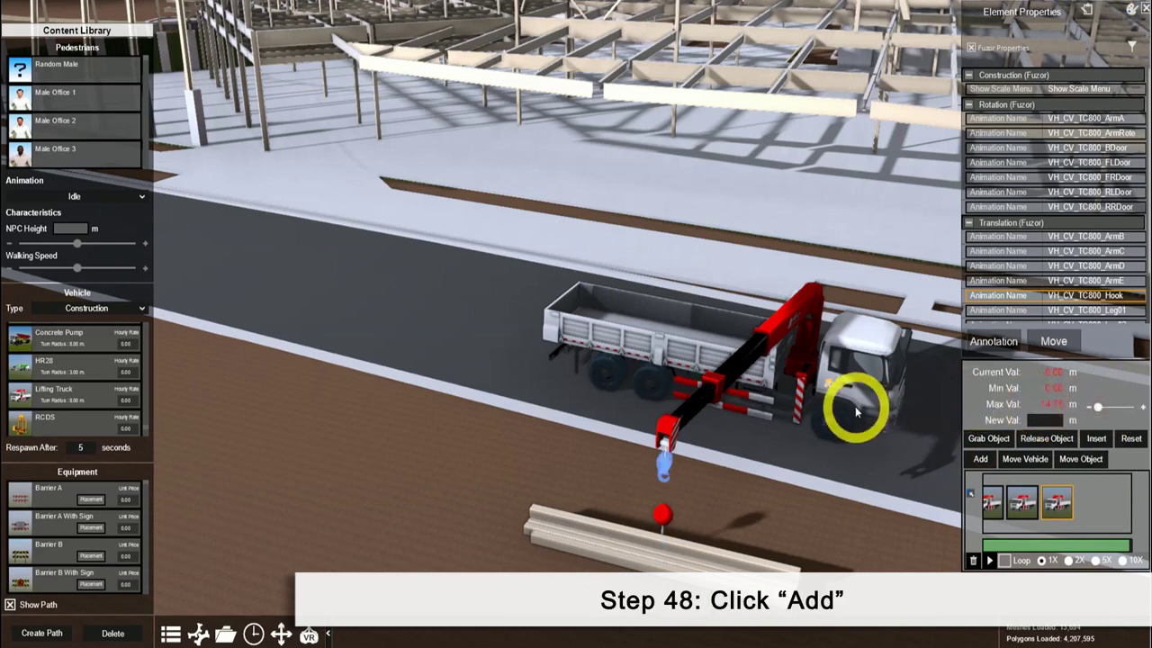
{"action": "left_click", "coordinate": [979, 459]}
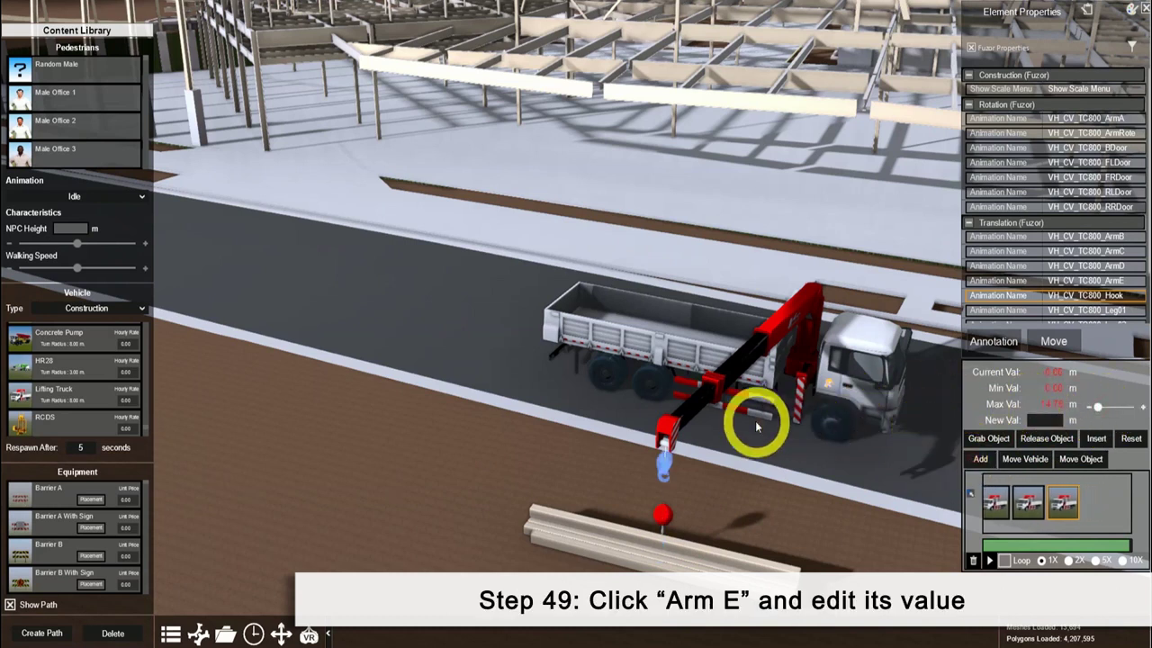
{"action": "left_click", "coordinate": [694, 405]}
{"action": "left_click", "coordinate": [1109, 405]}
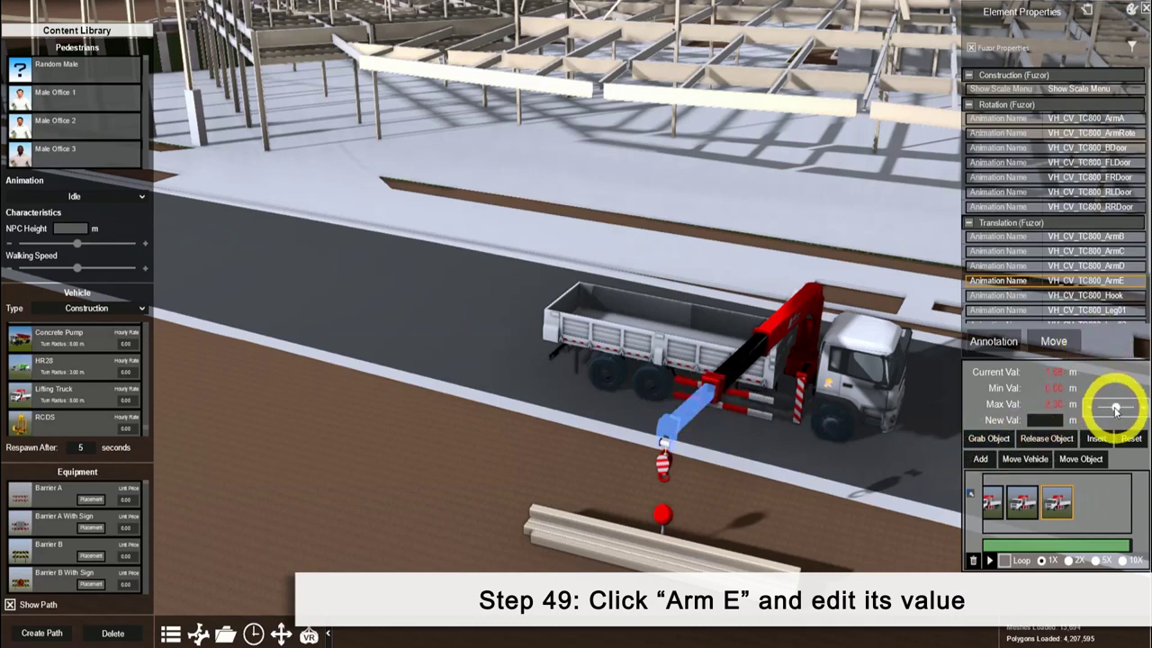
{"action": "left_click_drag", "start_coordinate": [1115, 410], "coordinate": [1098, 407]}
{"action": "left_click", "coordinate": [981, 459]}
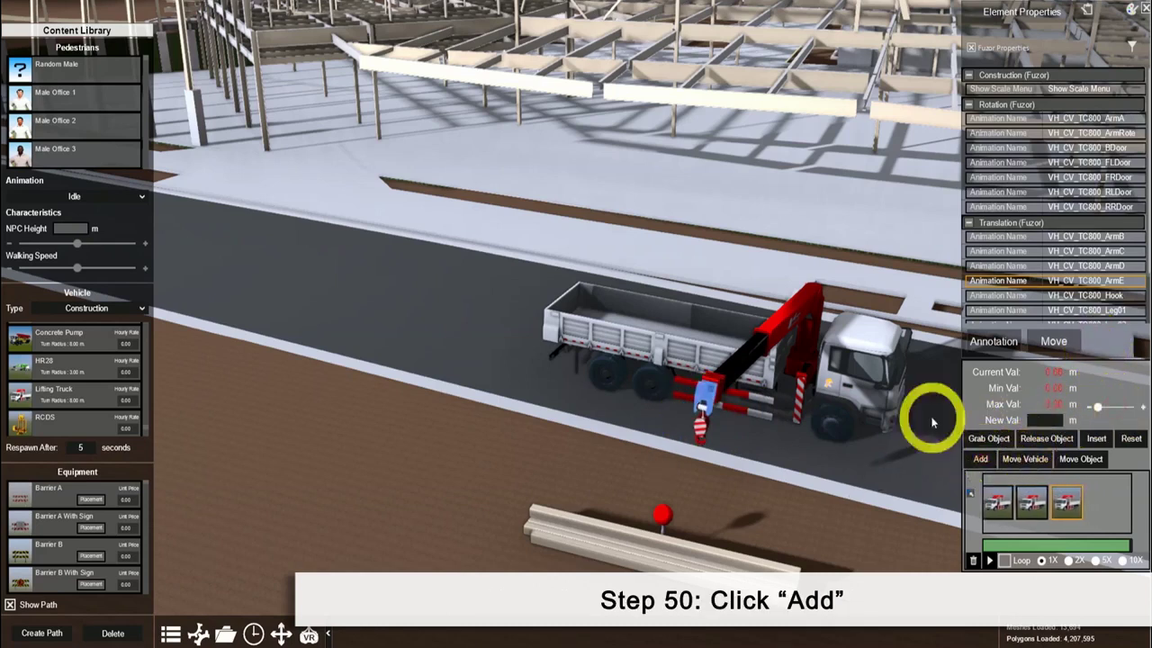
Retract ArmB as a keyframe and swing the boom back over the truck
{"action": "left_click", "coordinate": [750, 351]}
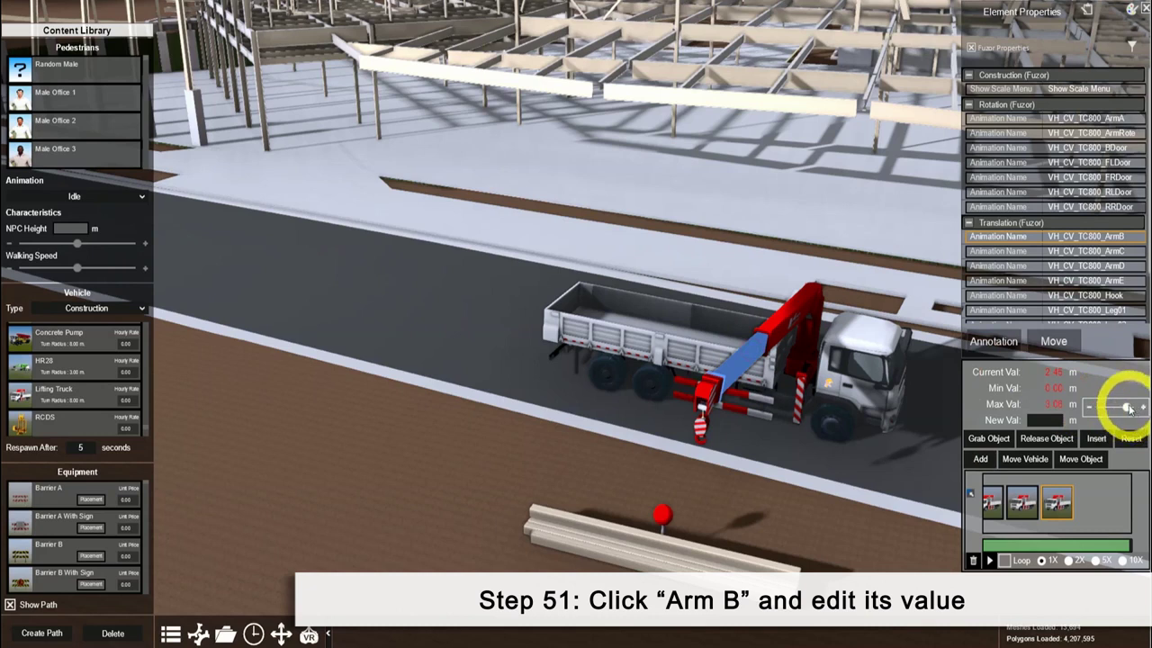
{"action": "left_click_drag", "start_coordinate": [1129, 407], "coordinate": [1098, 407]}
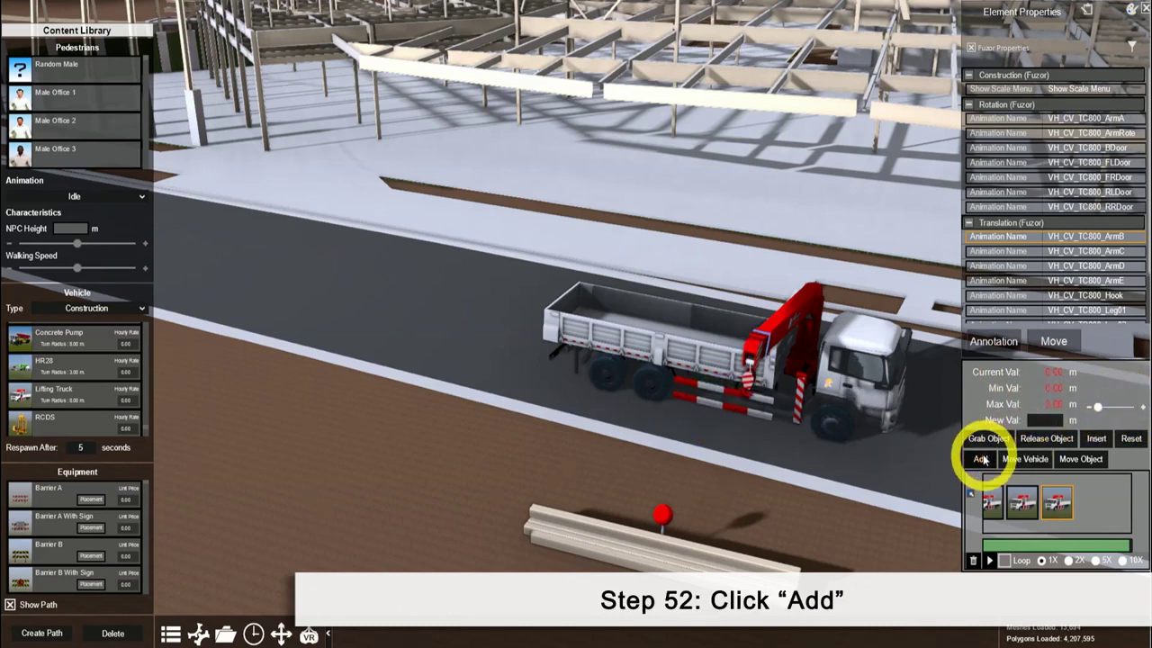
{"action": "left_click", "coordinate": [817, 340]}
{"action": "left_click", "coordinate": [1110, 404]}
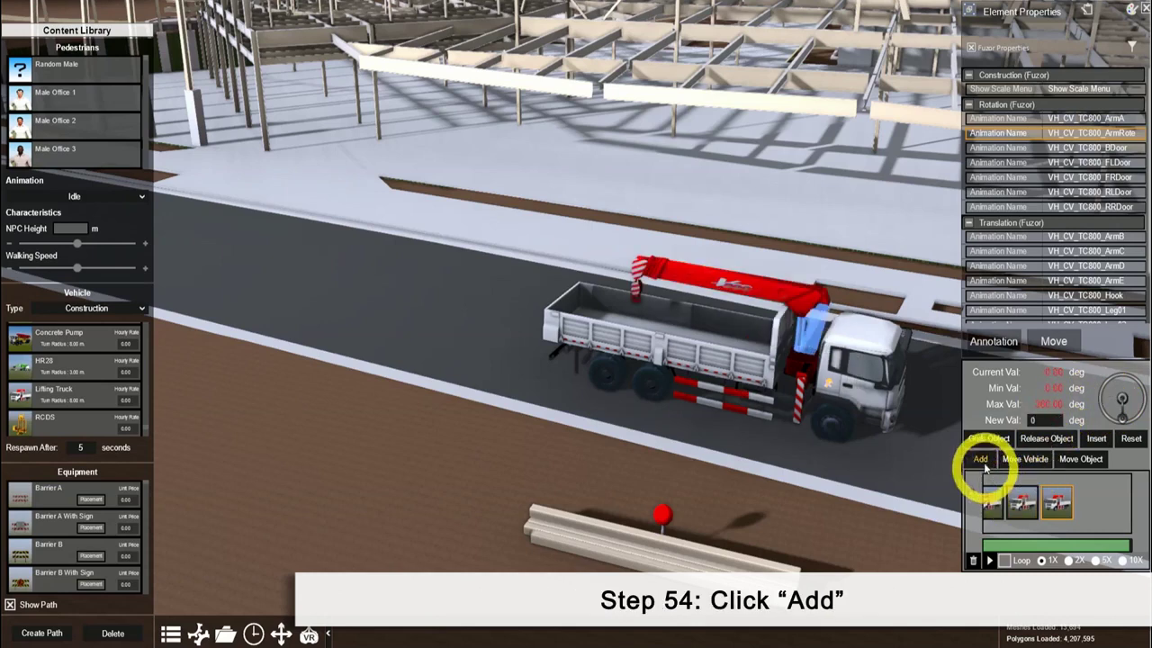
Keyframe the folded crane, move the truck further down the road, and rewind the animation
{"action": "left_click", "coordinate": [983, 459]}
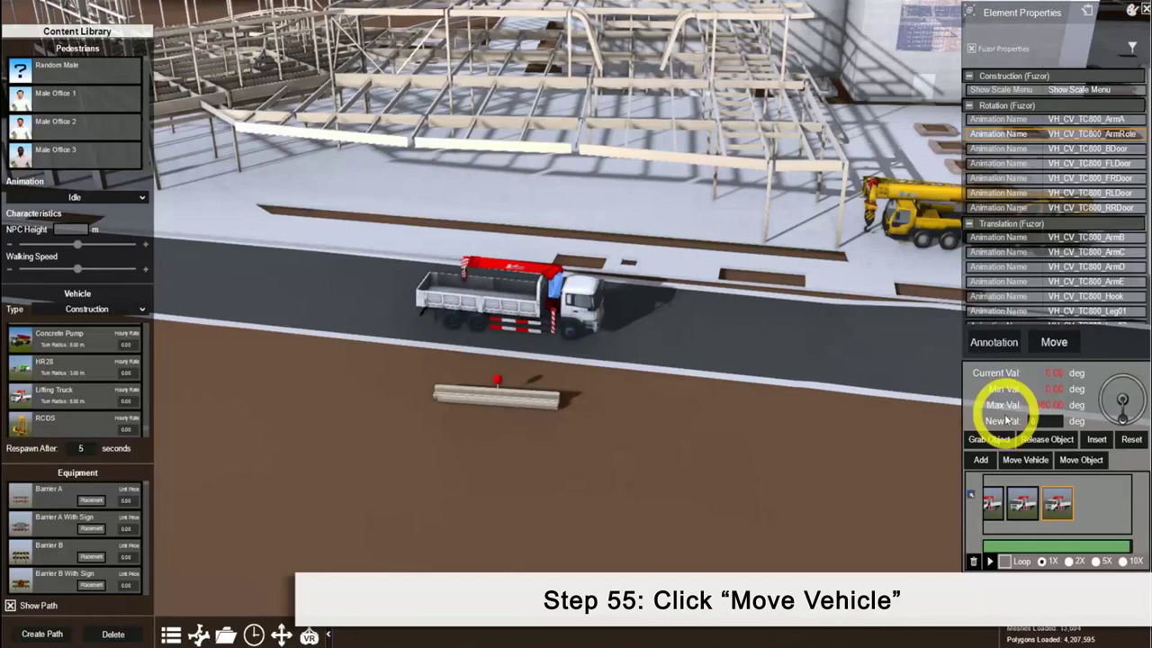
{"action": "left_click", "coordinate": [1063, 459]}
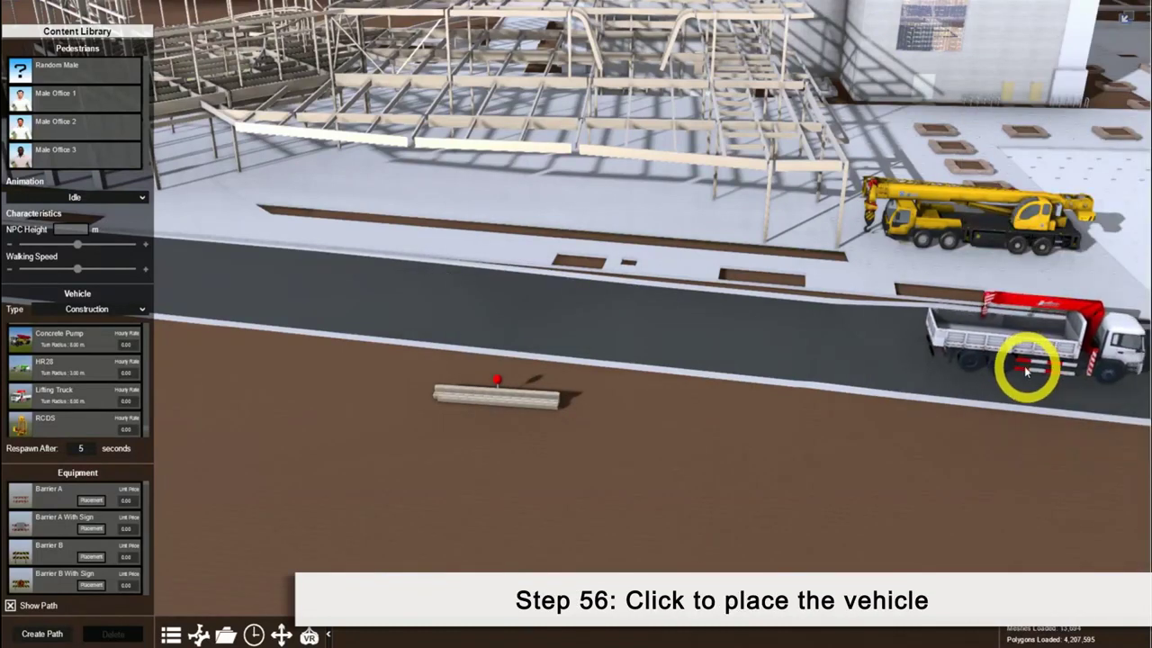
{"action": "left_click", "coordinate": [1026, 368]}
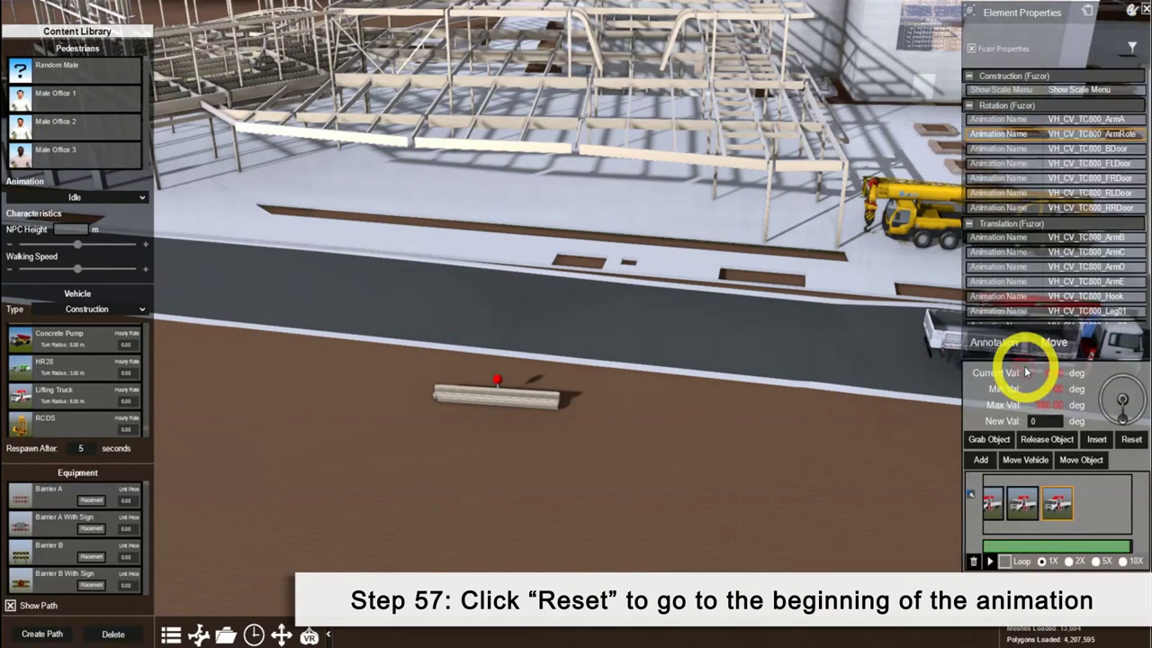
{"action": "left_click", "coordinate": [1131, 440]}
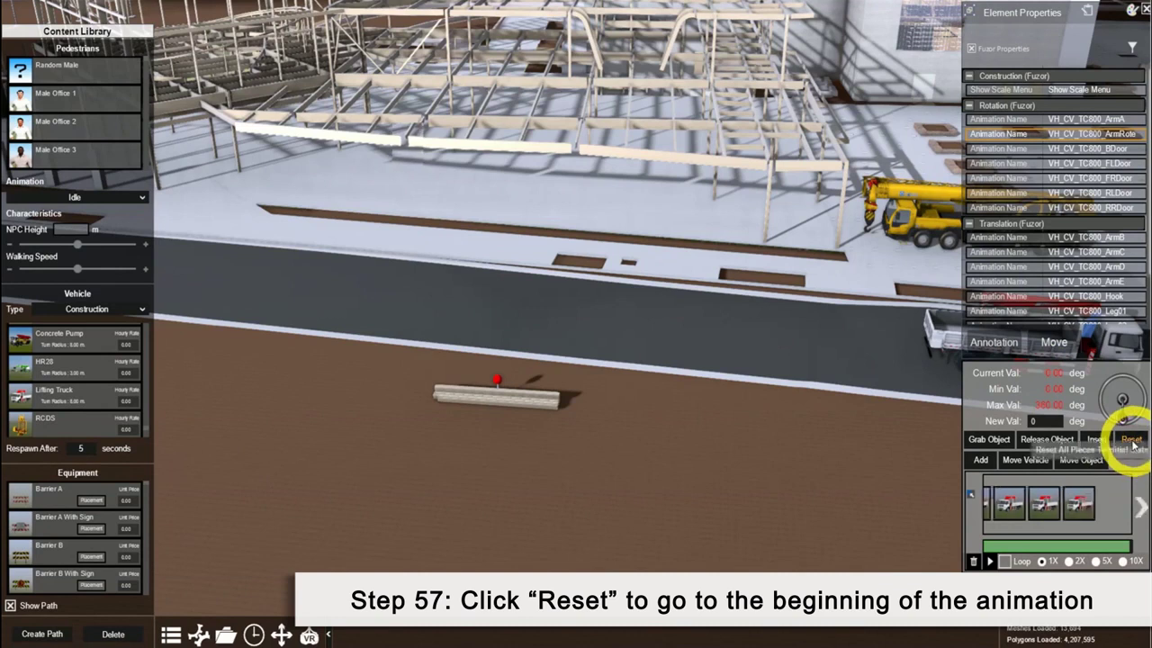
Play the crane-truck animation to watch the truck drive in and the boom lift the columns
{"action": "left_click", "coordinate": [989, 561]}
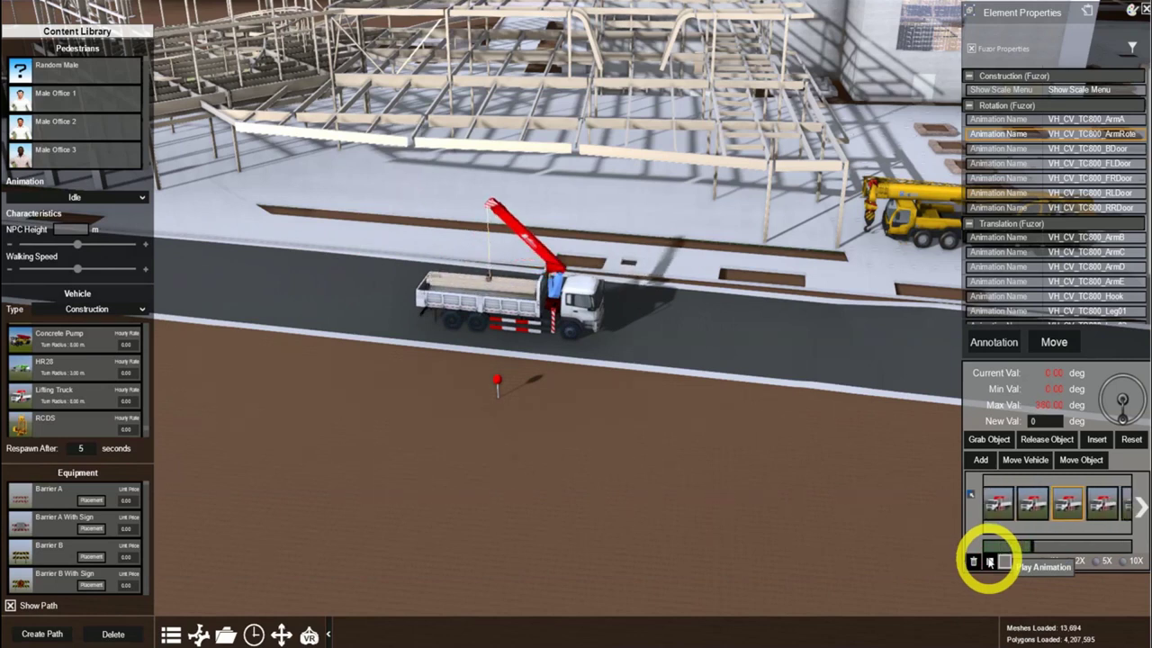
{"action": "left_click", "coordinate": [990, 563]}
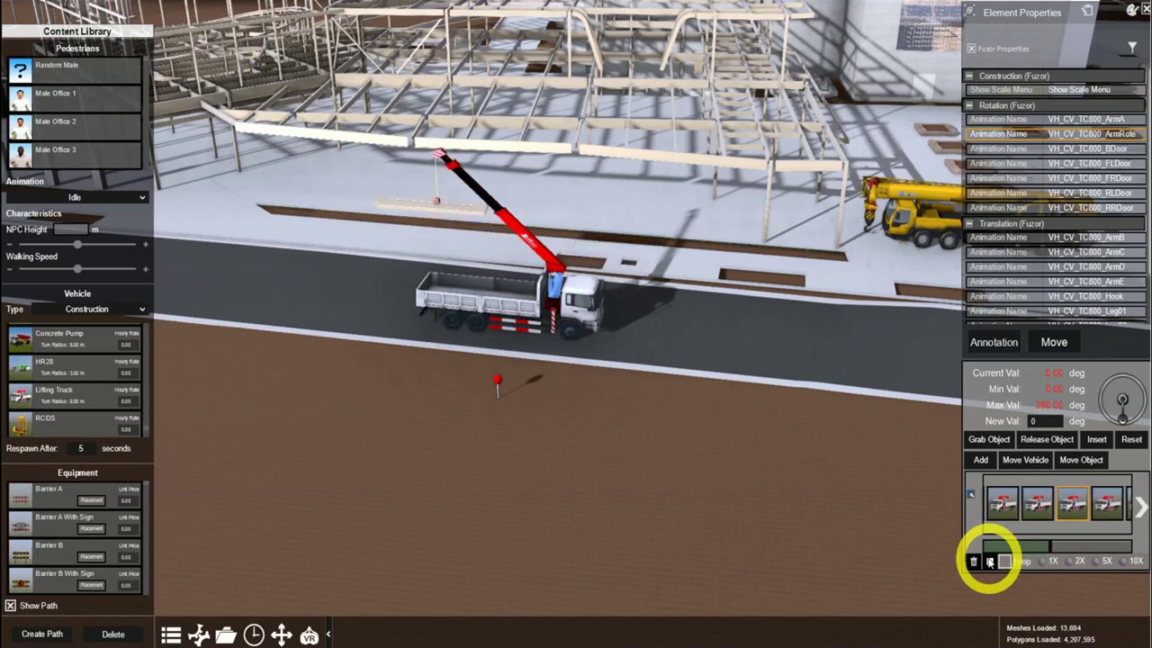